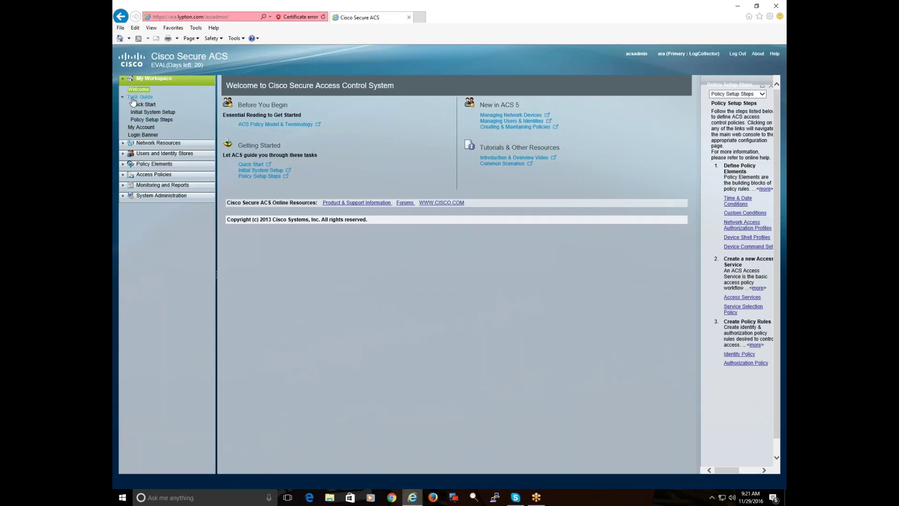
Step: Go to Network Resources > Network Devices and AAA Clients to list netscaler and netscaler2
left_click(125, 145)
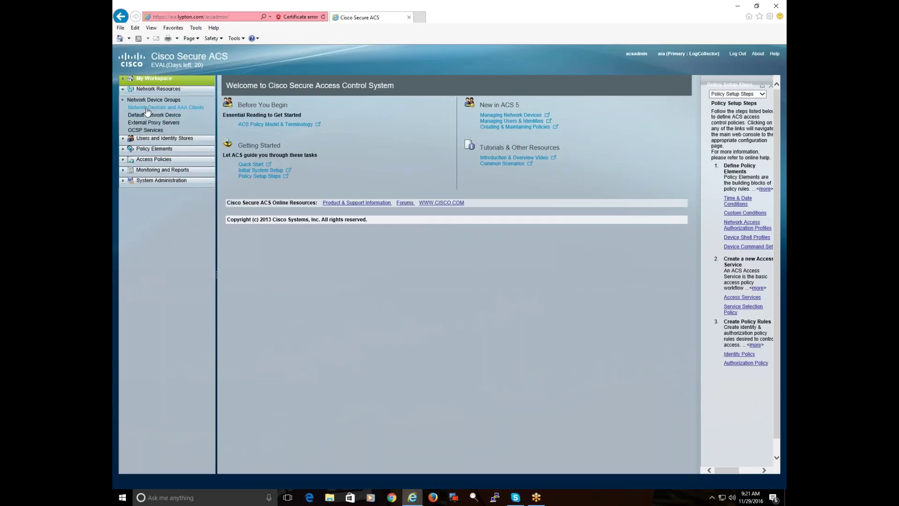
left_click(163, 109)
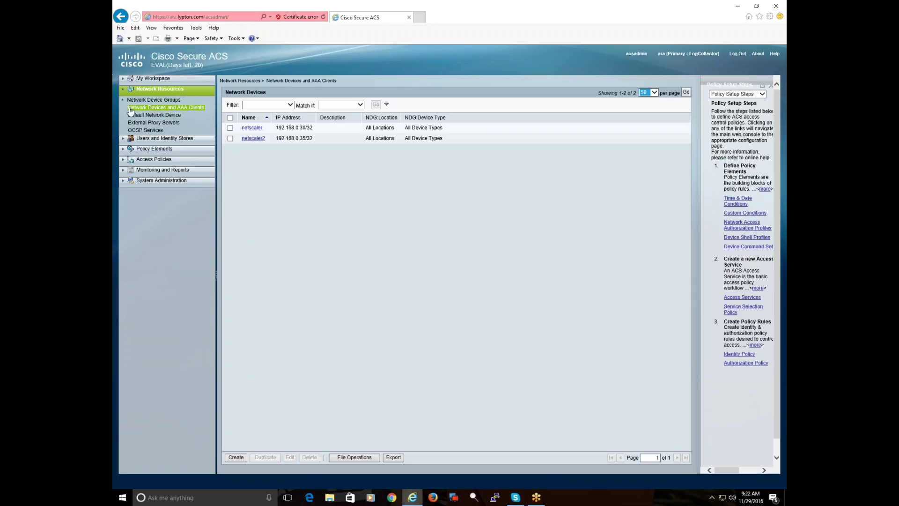
Step: Delete the netscaler and netscaler2 devices and start creating a new network device
left_click(230, 128)
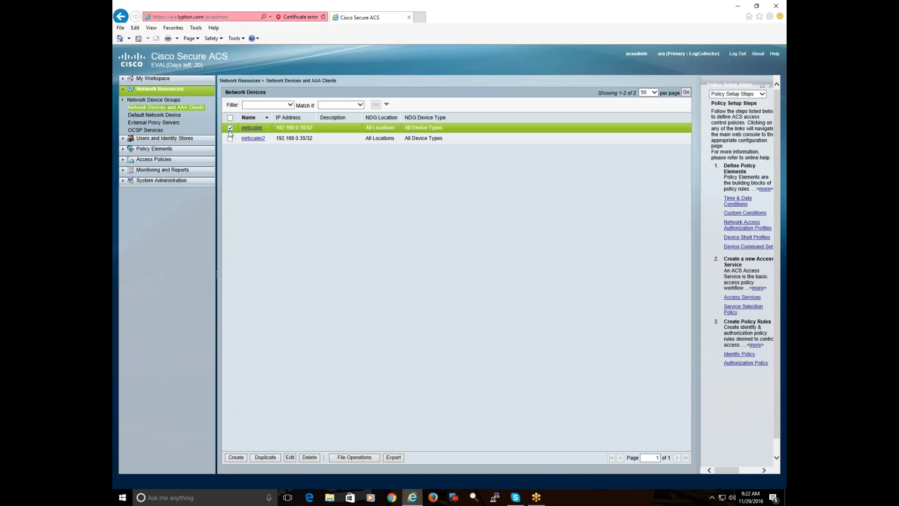
left_click(230, 138)
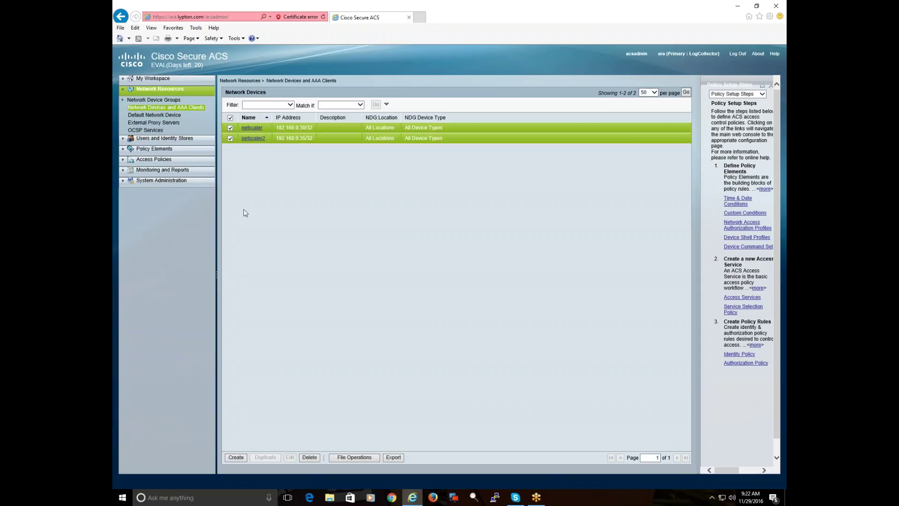
left_click(309, 457)
left_click(468, 280)
left_click(236, 458)
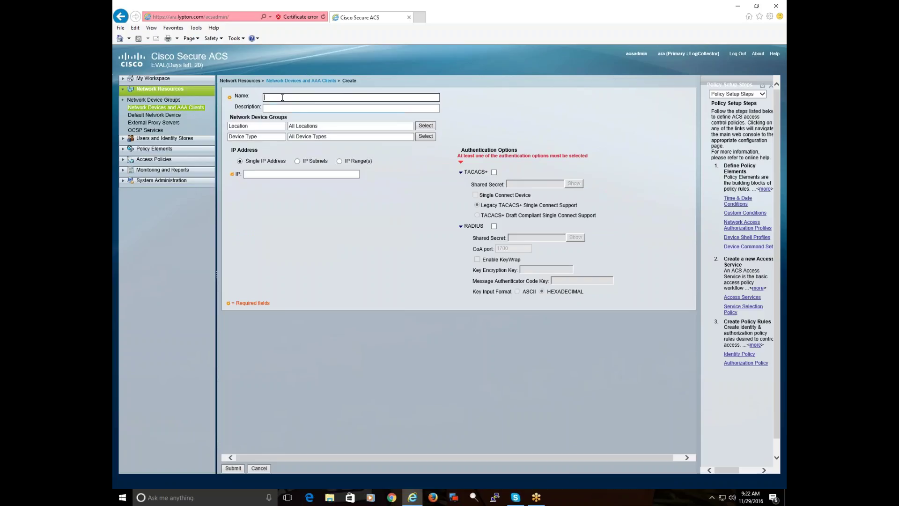
Step: Create device netscaler at IP 192.168.0.30 with TACACS+ enabled and its shared secret entered
type("netscaler")
left_click(265, 176)
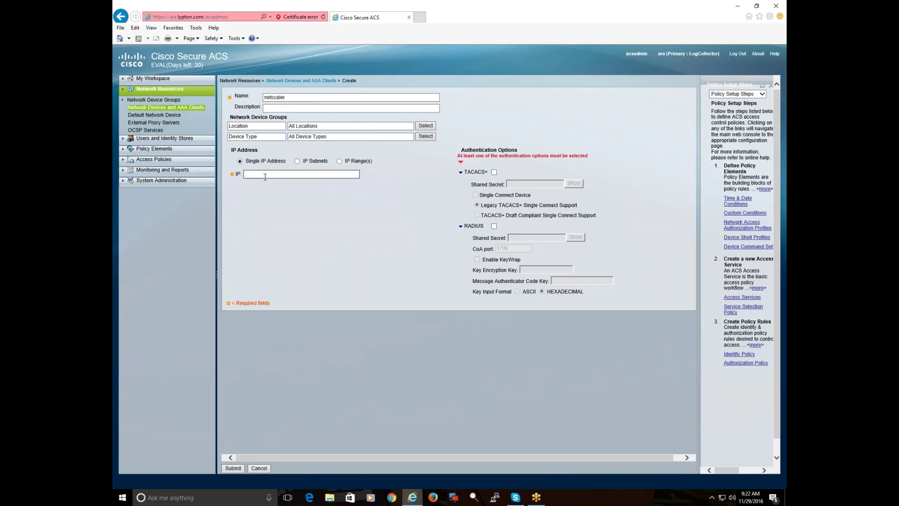
type("192.168.0.30")
left_click(494, 172)
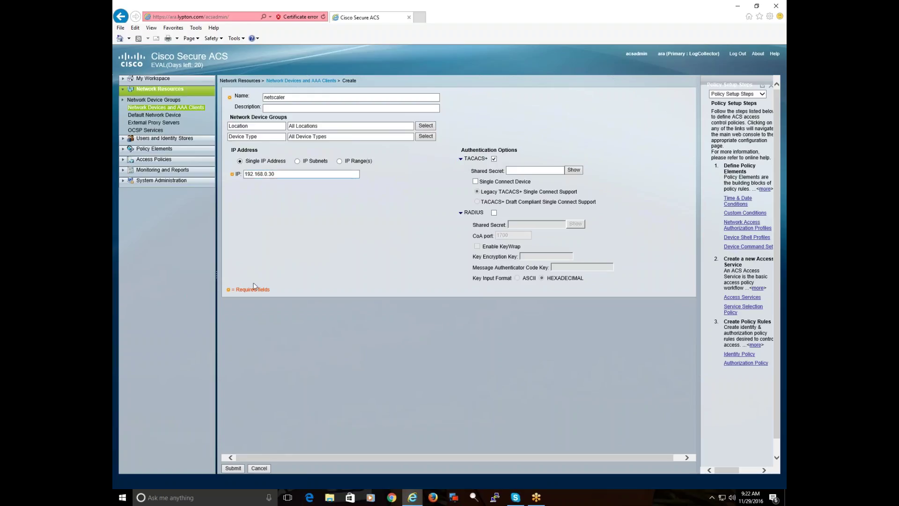
left_click(233, 468)
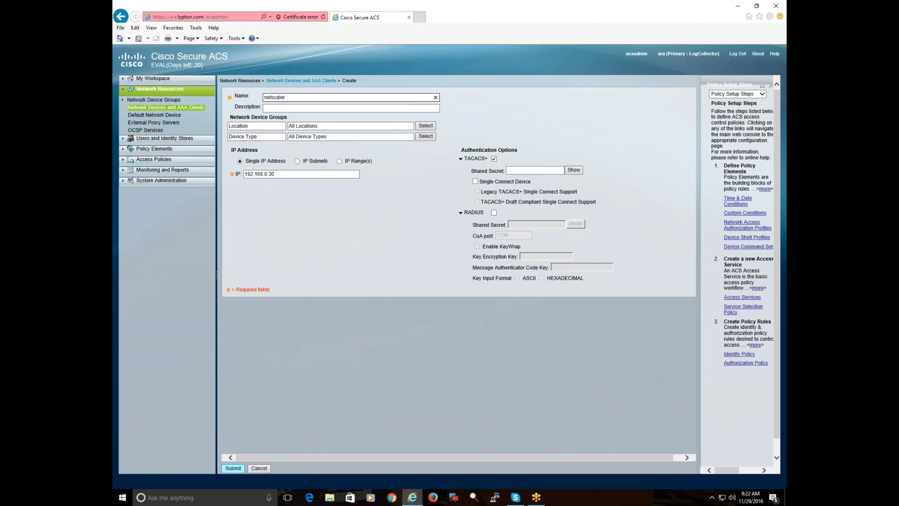
left_click(554, 171)
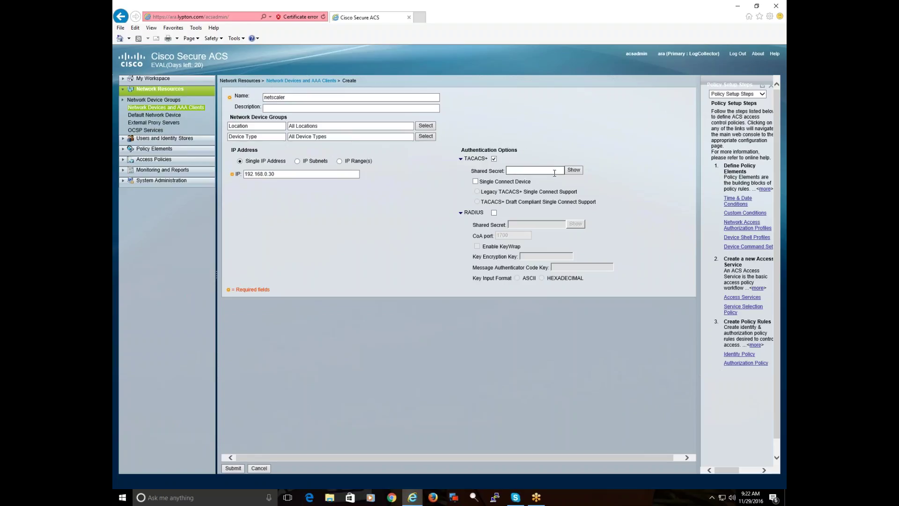
left_click(239, 470)
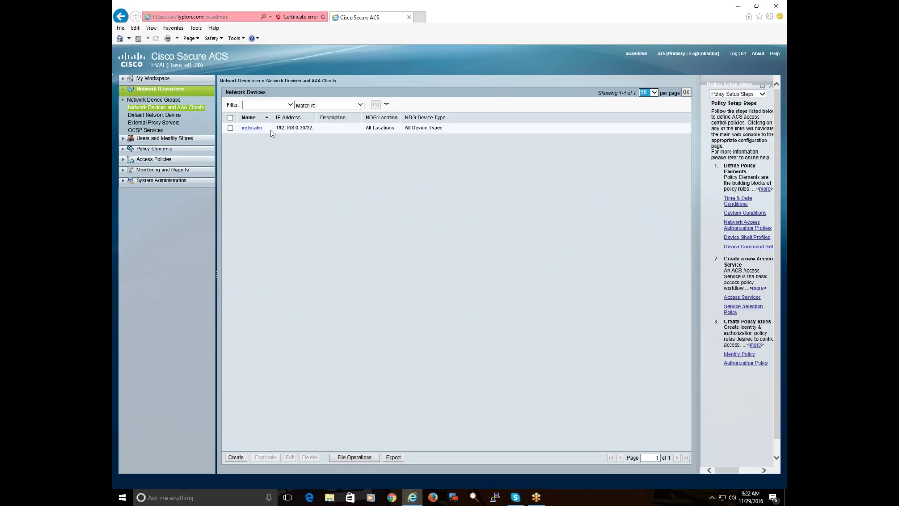
Step: Navigate to Users and Identity Stores > External Identity Stores > Active Directory
left_click(123, 139)
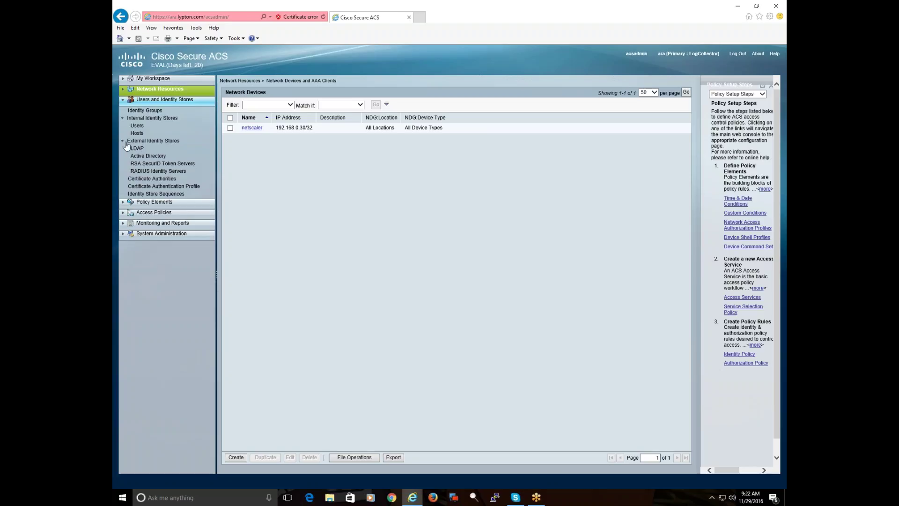
left_click(148, 157)
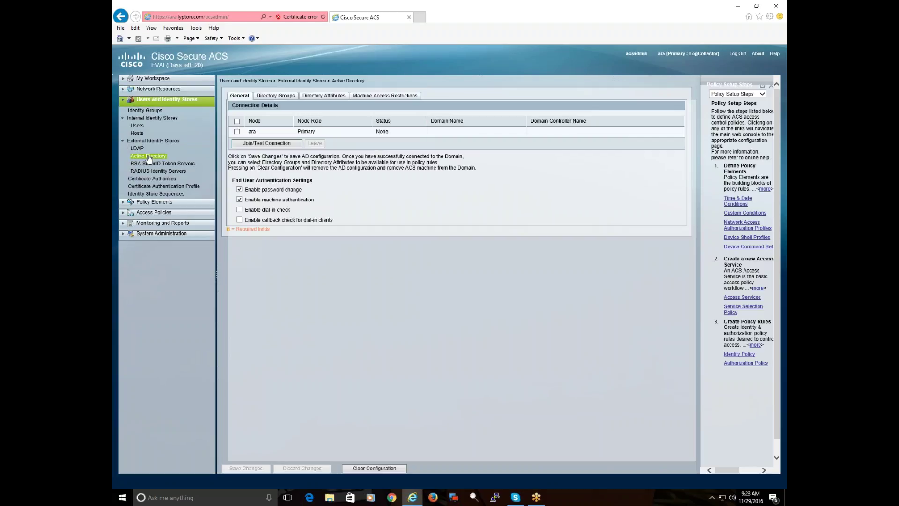
Step: Join node ara to domain lypton.com using the domain account's username and password
left_click(268, 143)
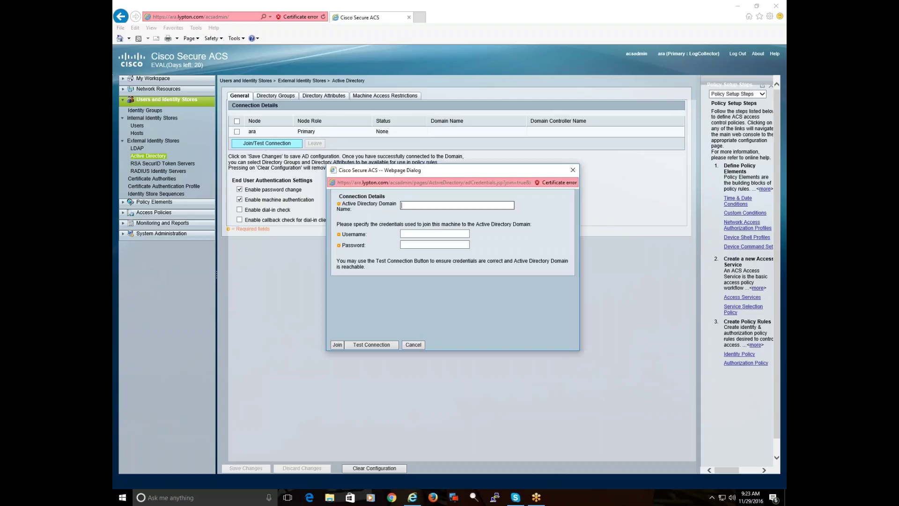
left_click(412, 205)
type("lypton.com")
left_click(417, 233)
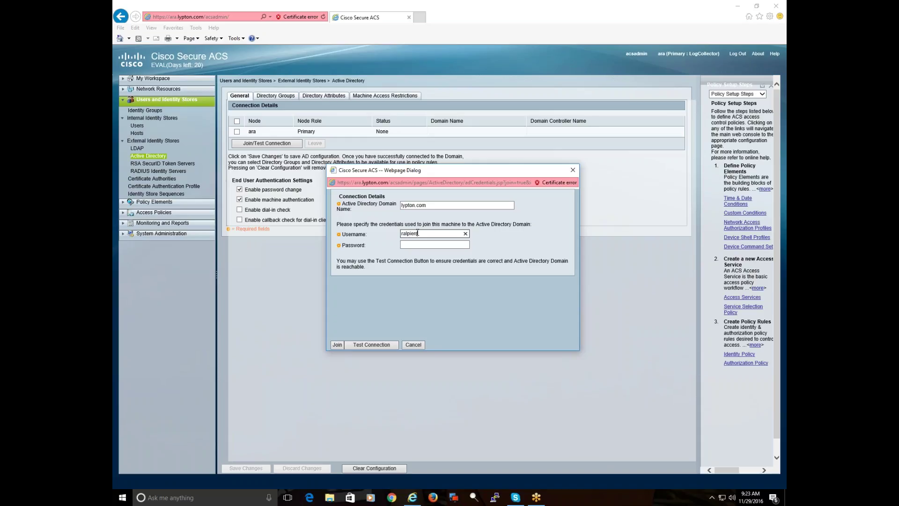
key("Tab")
type("******")
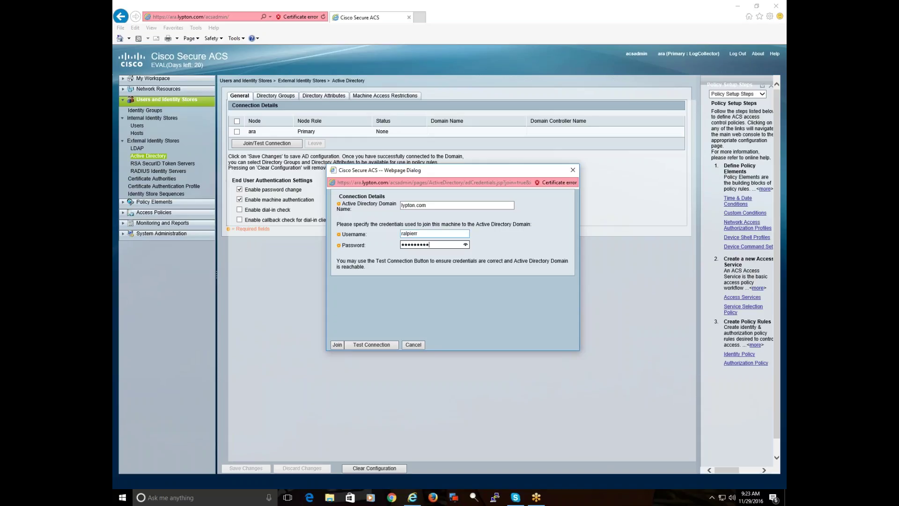
left_click(334, 343)
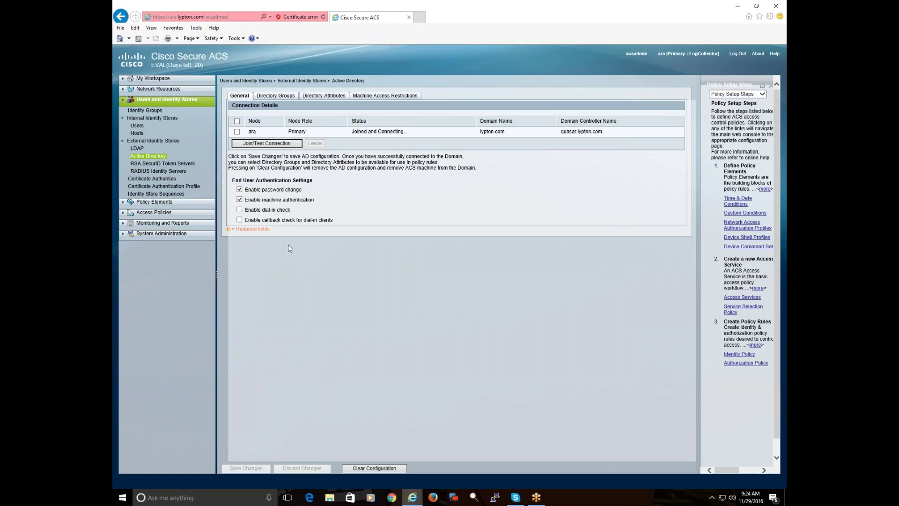
Step: Show the Directory Groups tab of the Active Directory page
left_click(283, 97)
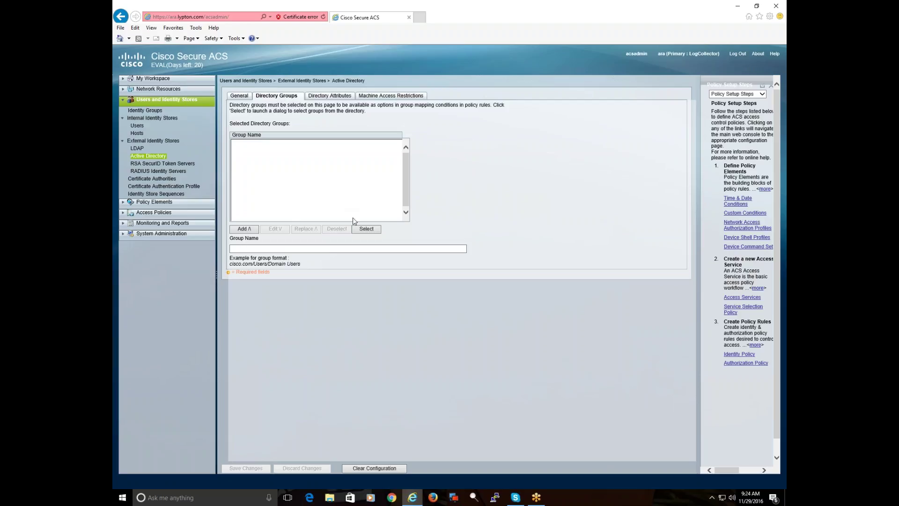
Step: Pick lypton.com/Users/nsadmin and lypton.com/Users/Domain Users from the directory group list
left_click(368, 229)
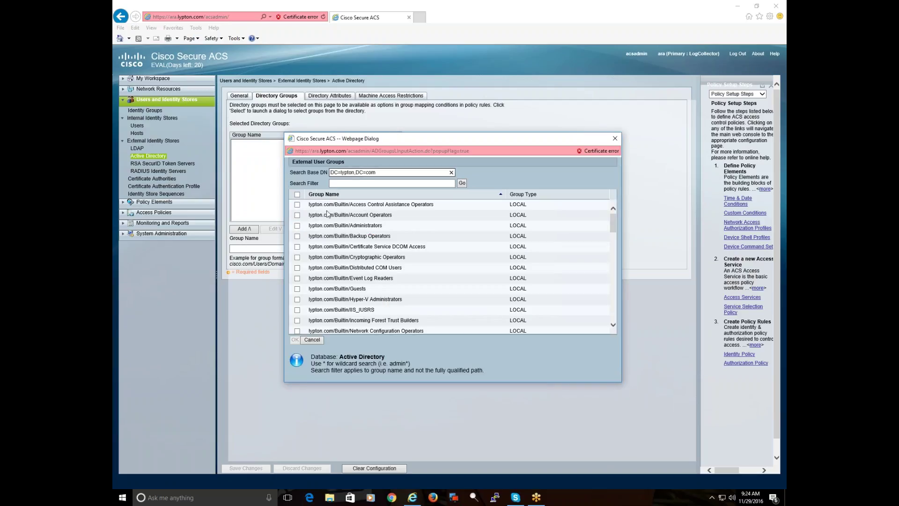
scroll(370, 289, "down", 3)
scroll(370, 290, "down", 15)
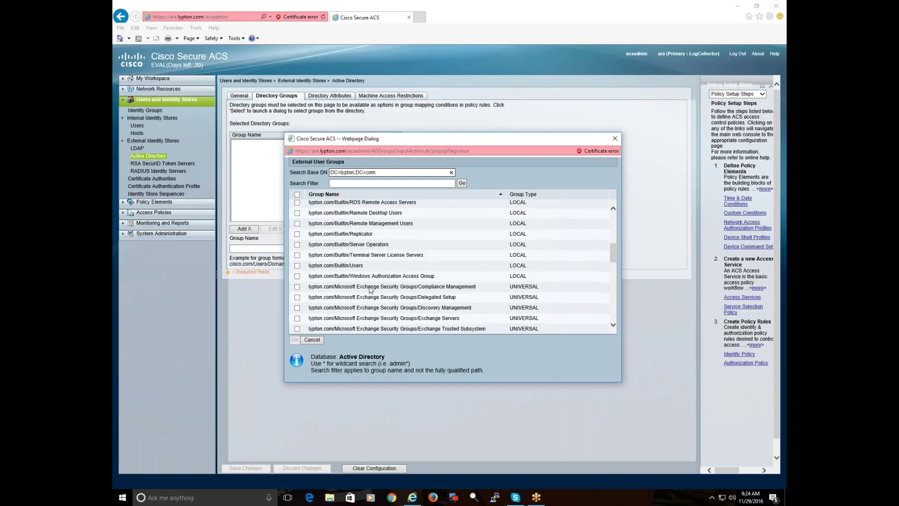
scroll(370, 289, "down", 6)
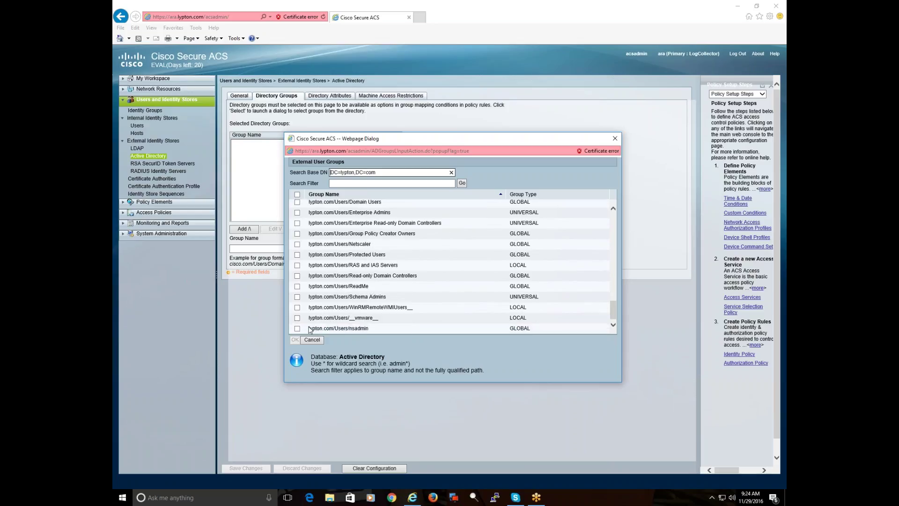
left_click(298, 329)
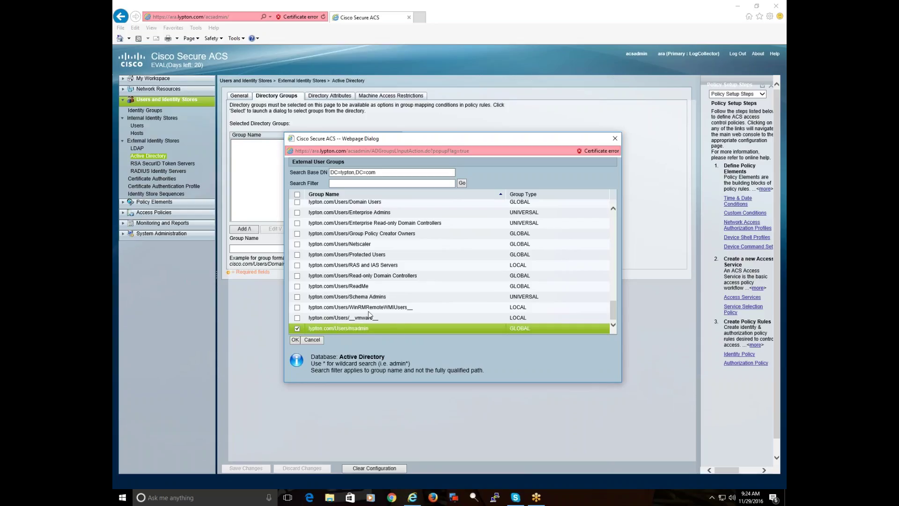
scroll(360, 305, "up", 3)
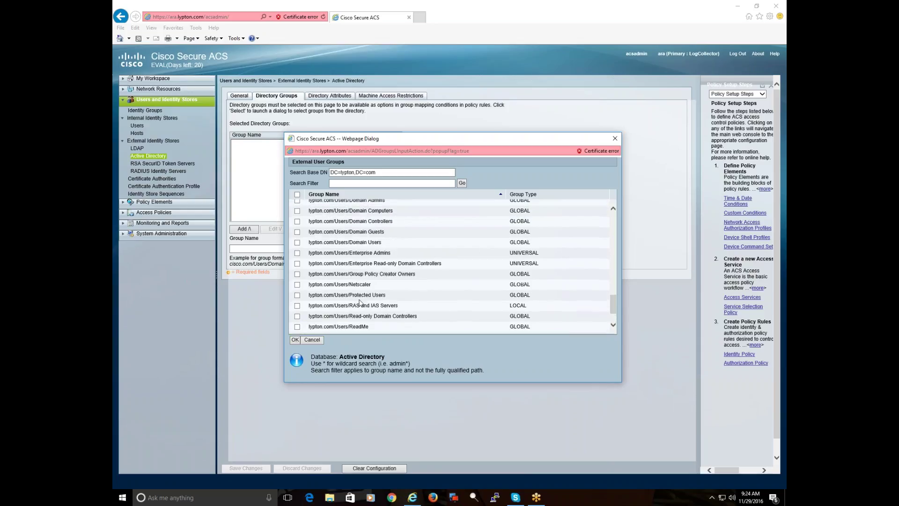
scroll(360, 304, "up", 1)
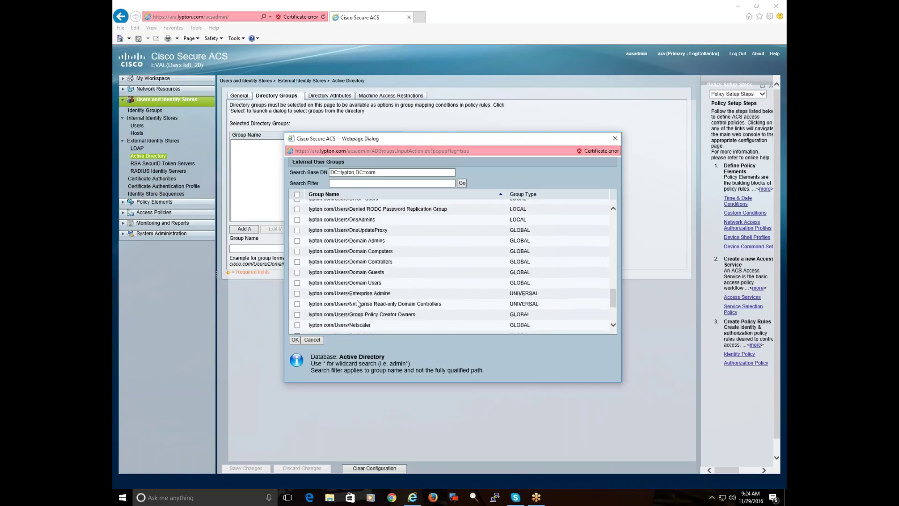
left_click(297, 283)
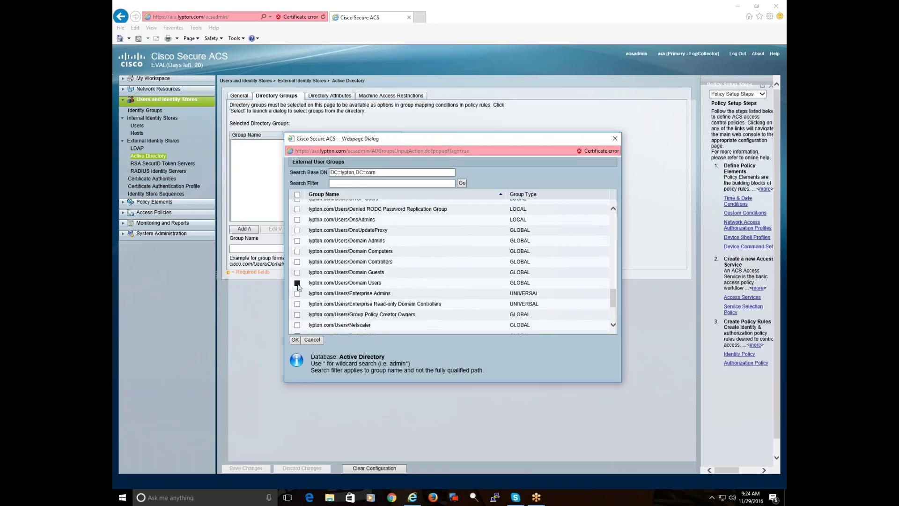
left_click(295, 341)
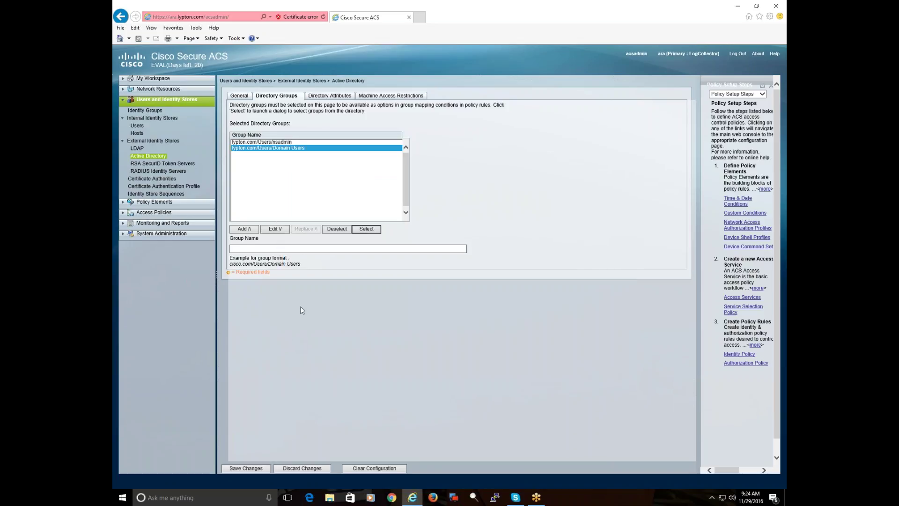
Step: Close the reopened group selection dialog unchanged and save the Active Directory configuration
left_click(368, 229)
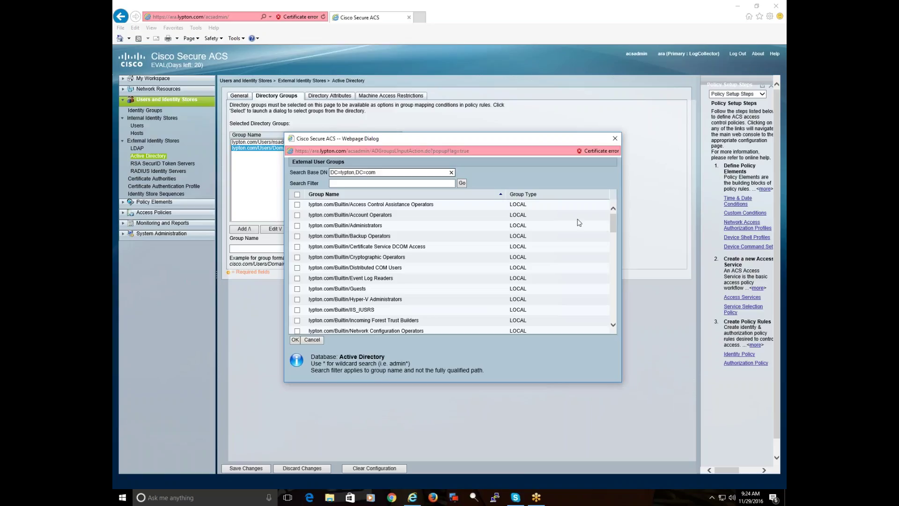
mouse_move(614, 218)
left_mouse_down()
mouse_move(607, 298)
mouse_move(613, 224)
left_mouse_up()
left_click(394, 184)
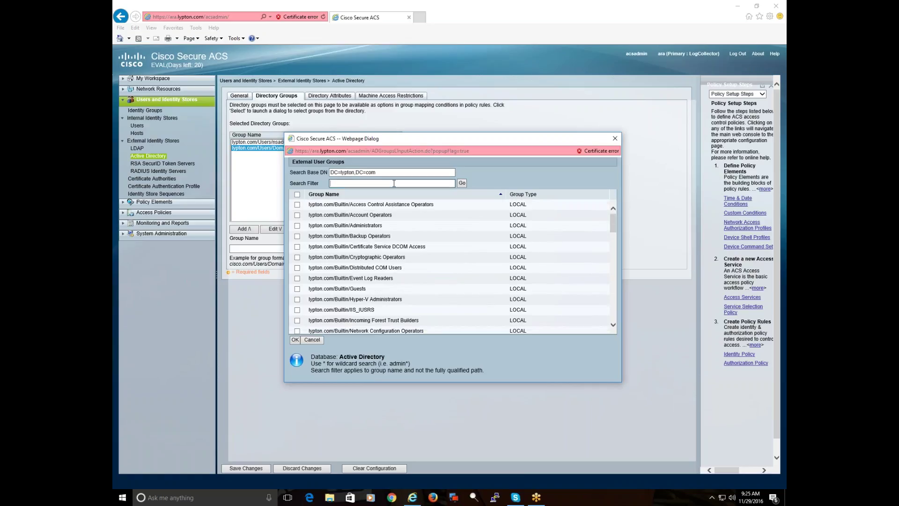
type("hghgfhgf")
key("ctrl+a")
key("BackSpace")
left_click(312, 339)
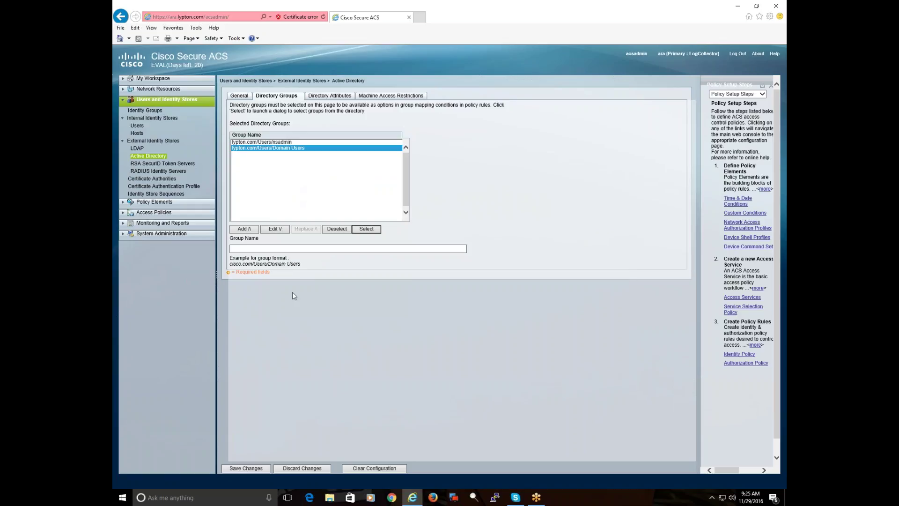
left_click(251, 468)
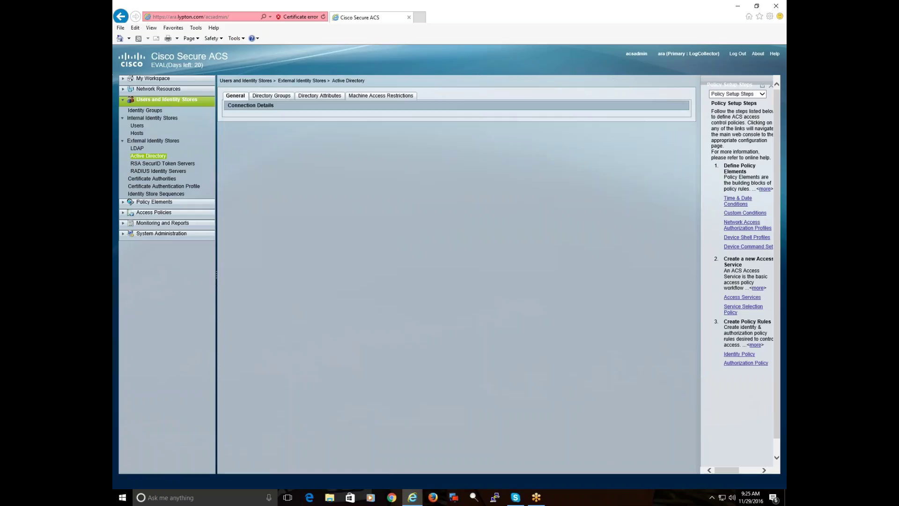
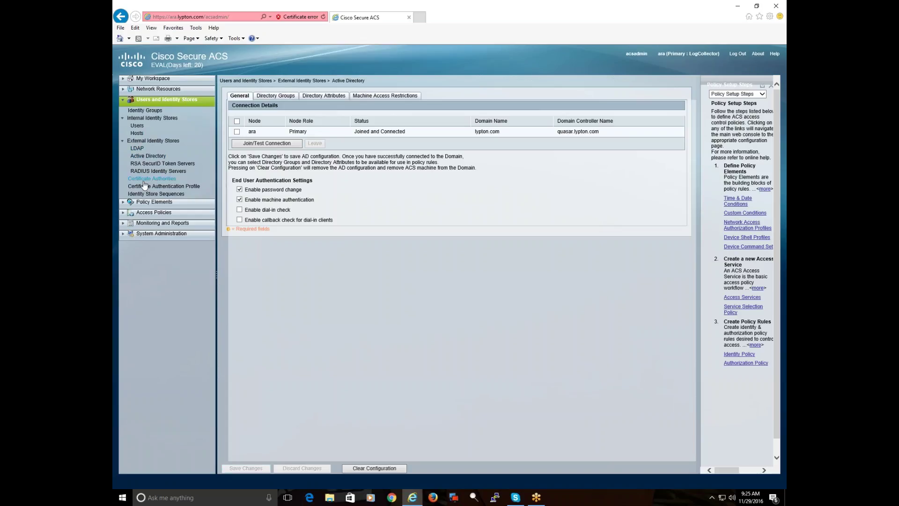
Step: Create a 'super-user' command set that permits any command not in its table
left_click(124, 203)
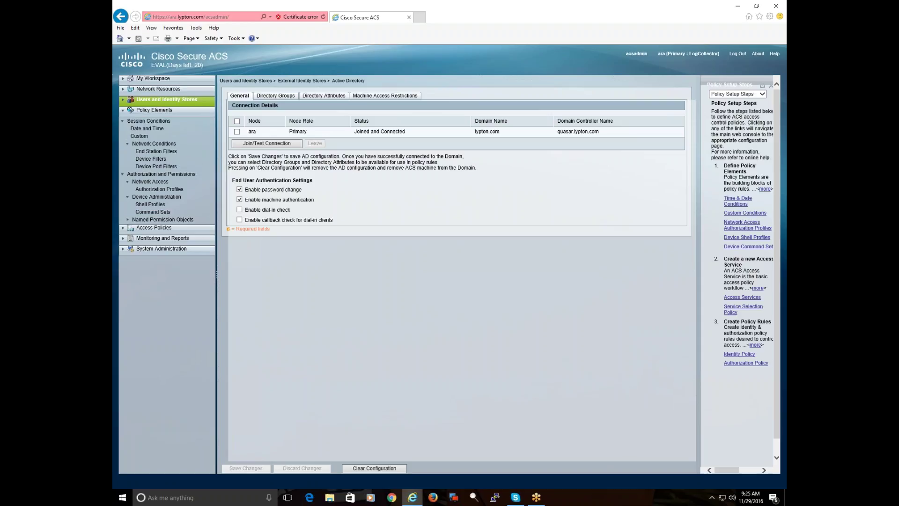
left_click(156, 213)
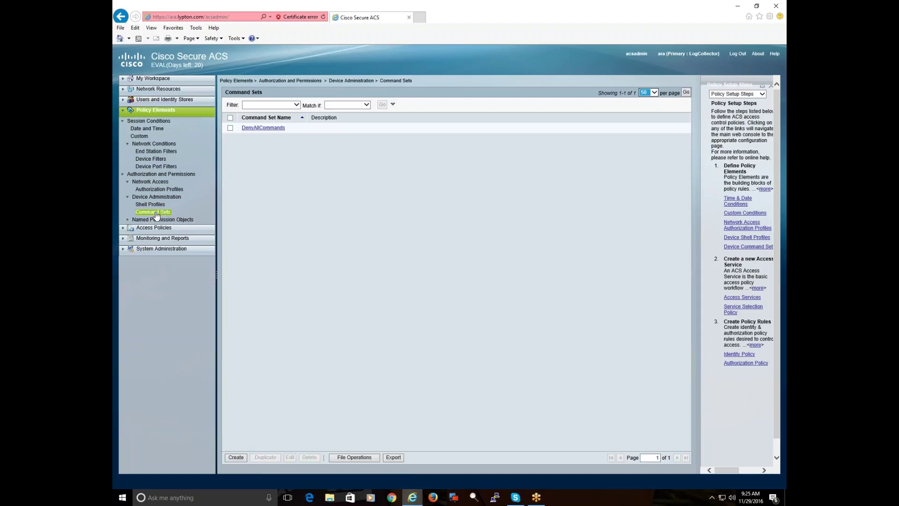
left_click(235, 459)
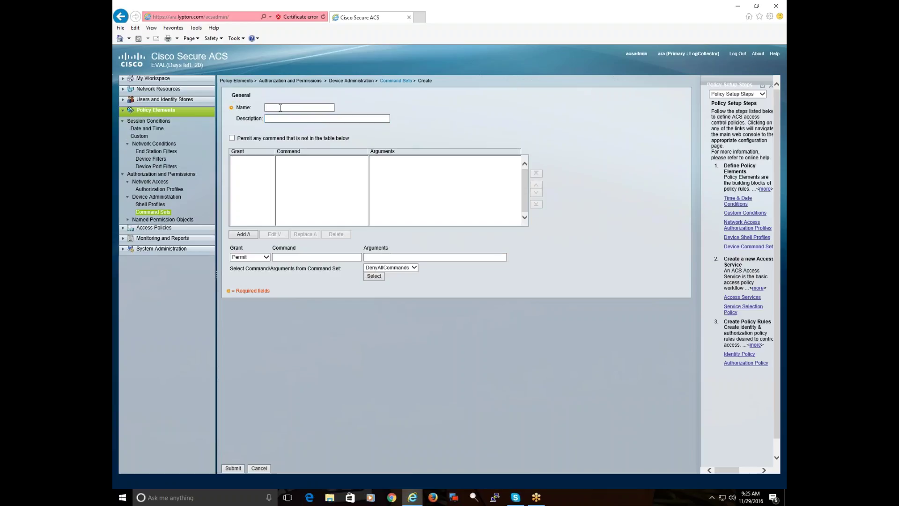
type("supoeer-user")
left_click(231, 138)
left_click(233, 468)
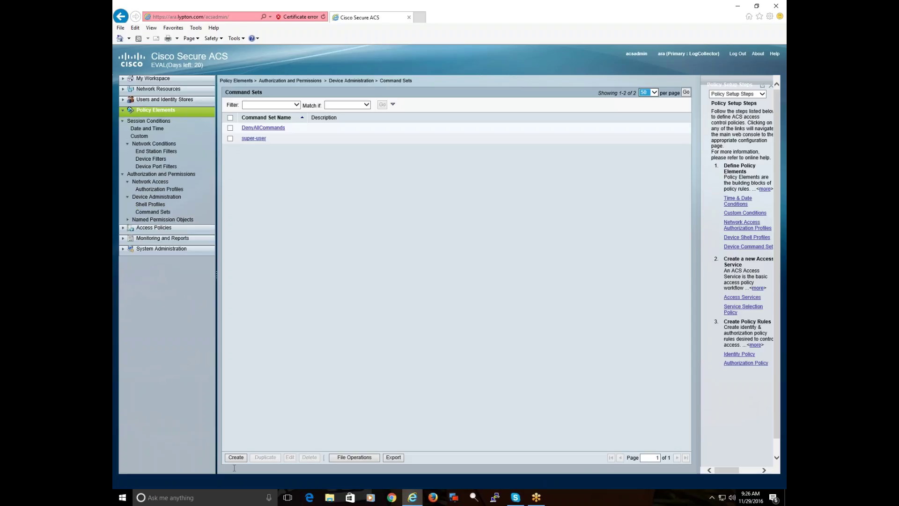
Step: Create a 'read-only' command set whose table holds a single Permit 'show' entry
left_click(236, 457)
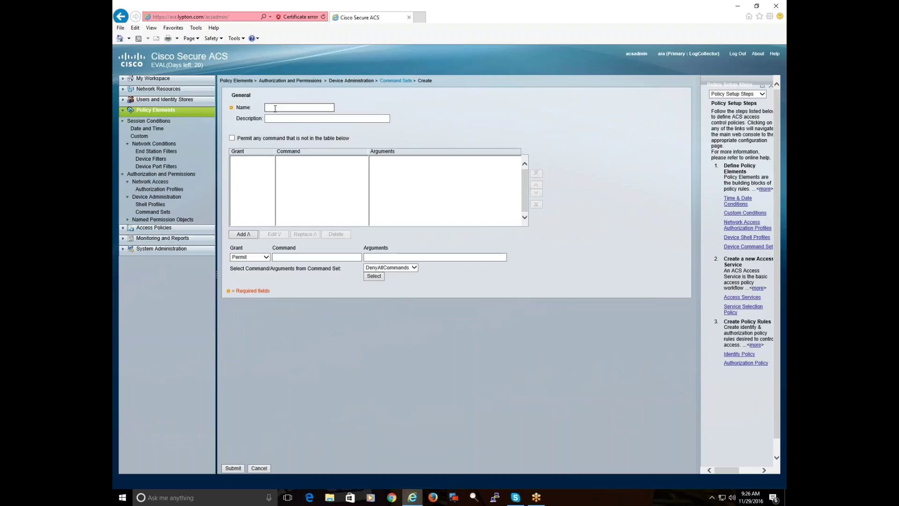
type("read-only")
left_click(290, 256)
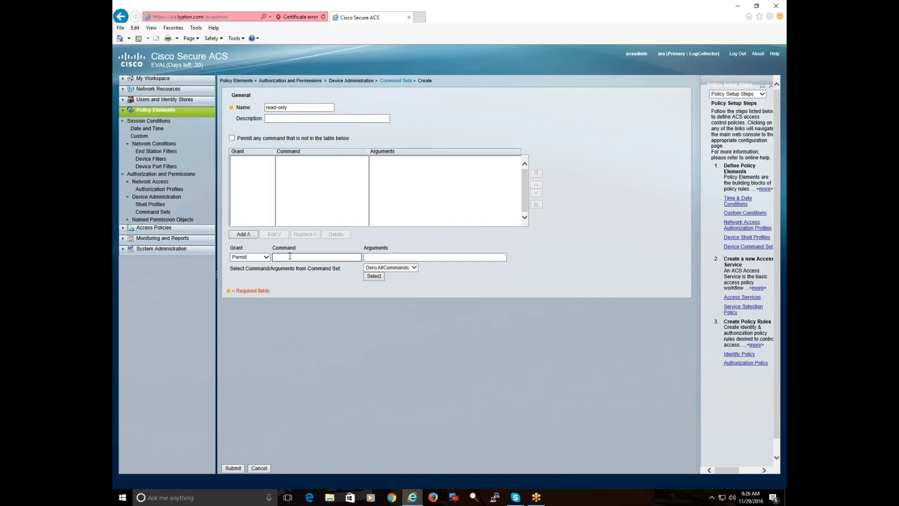
type("show")
left_click(396, 257)
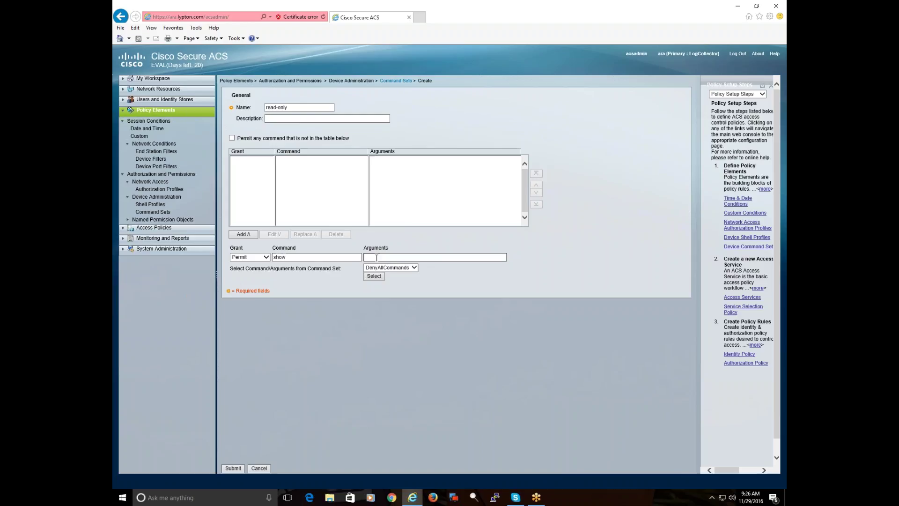
type("lb")
key("BackSpace")
left_click(246, 236)
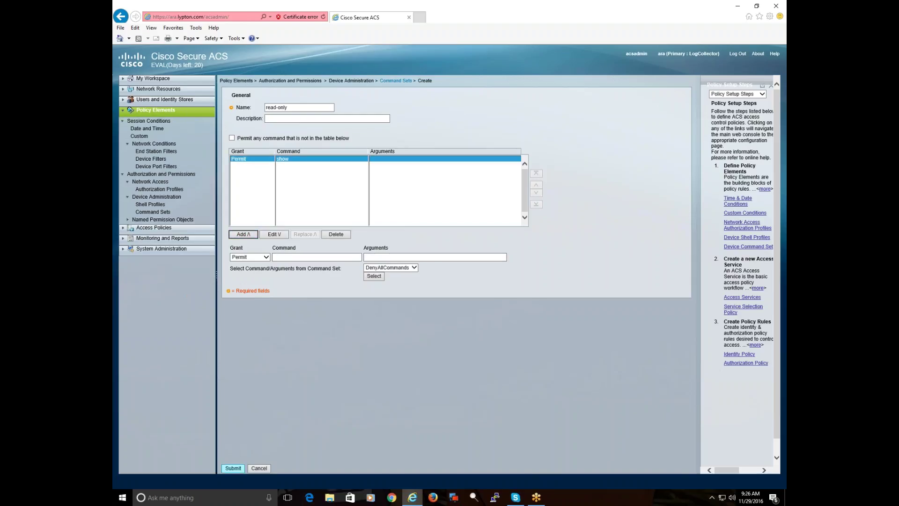
left_click(234, 469)
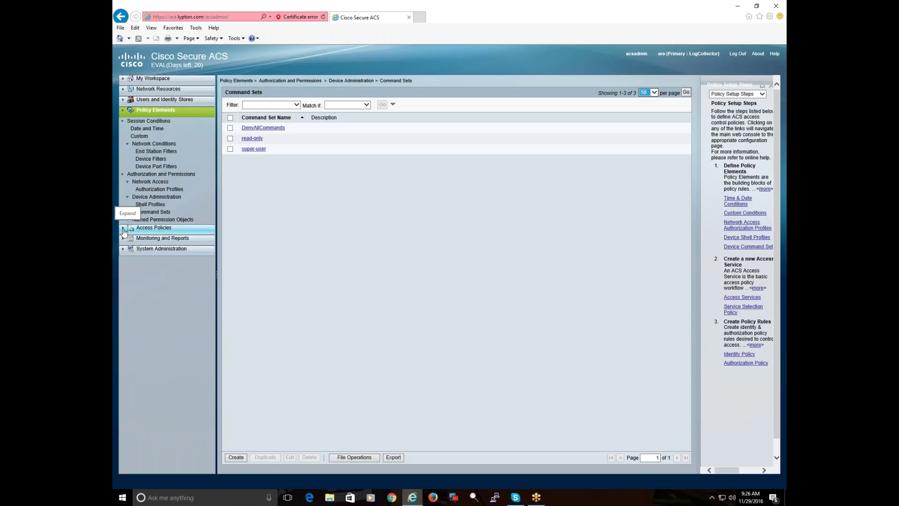
Step: Add access service 'netscaler-access' using the Device Admin - Command Auth template, keeping default protocols
left_click(123, 230)
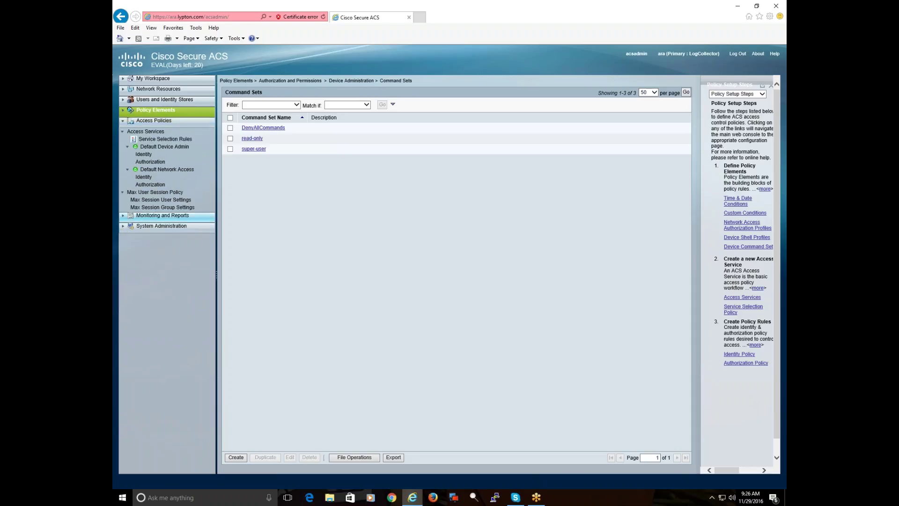
left_click(154, 134)
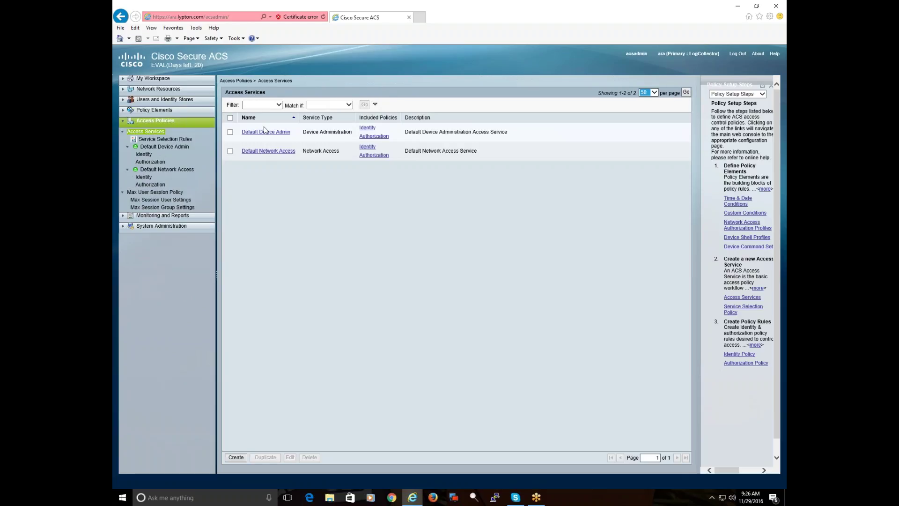
left_click(237, 457)
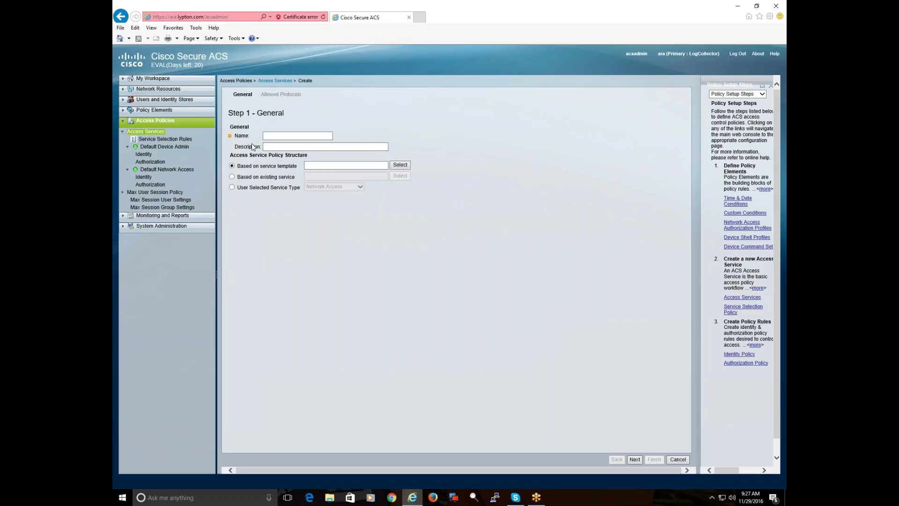
left_click(280, 136)
type("netscaler-access")
left_click(400, 165)
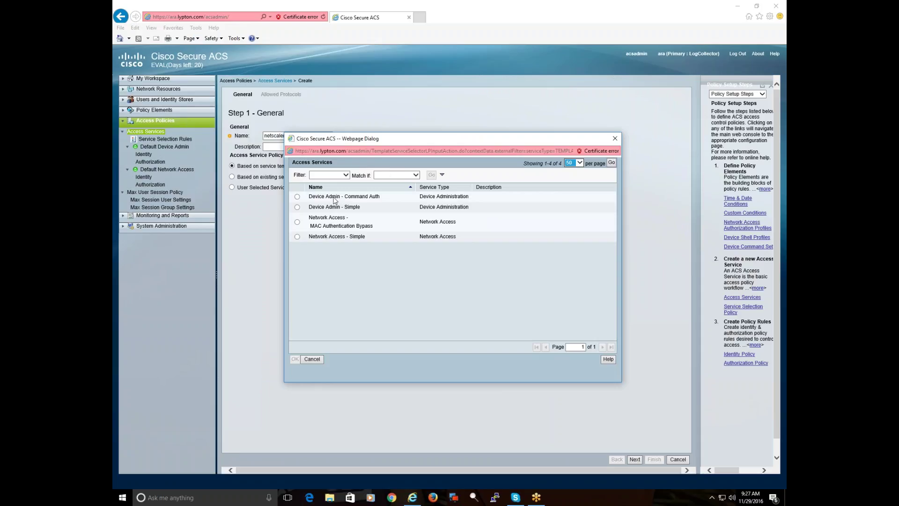
left_click(297, 197)
left_click(295, 359)
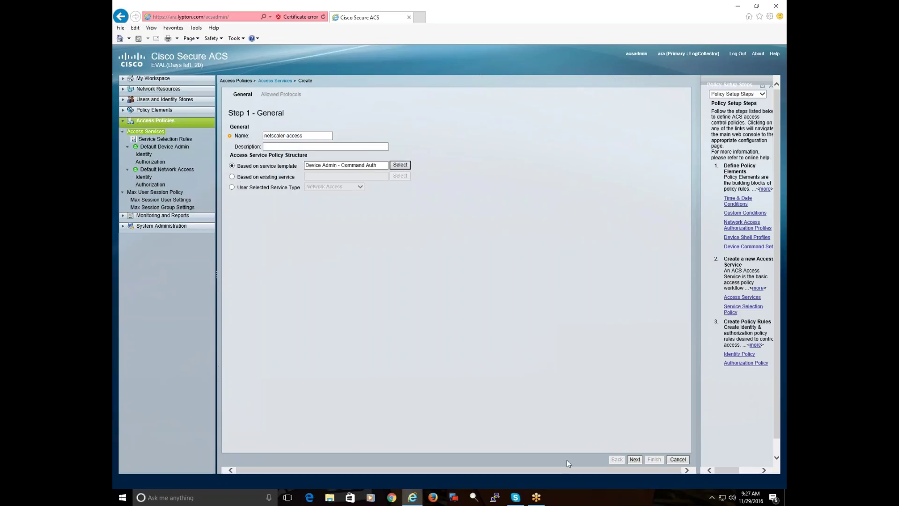
left_click(635, 459)
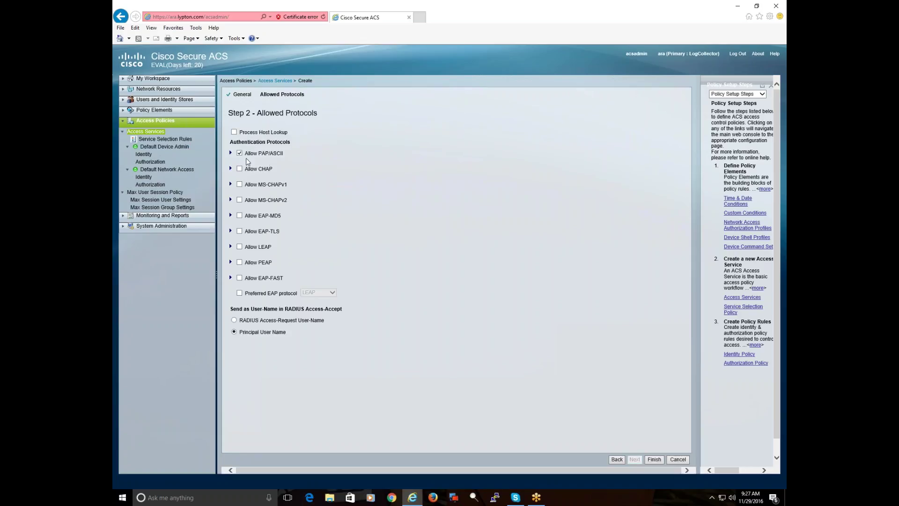
left_click(654, 460)
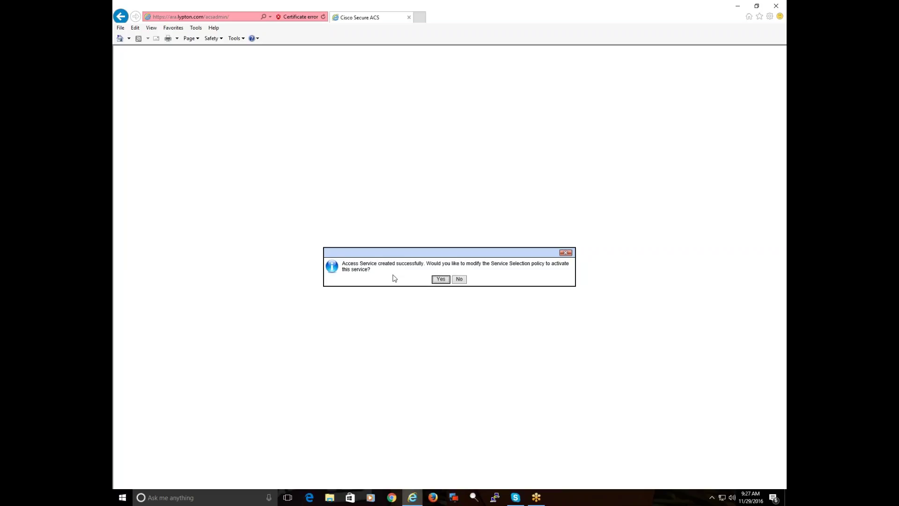
Step: Accept the offer to update the service selection policy and view Rule-2
left_click(441, 280)
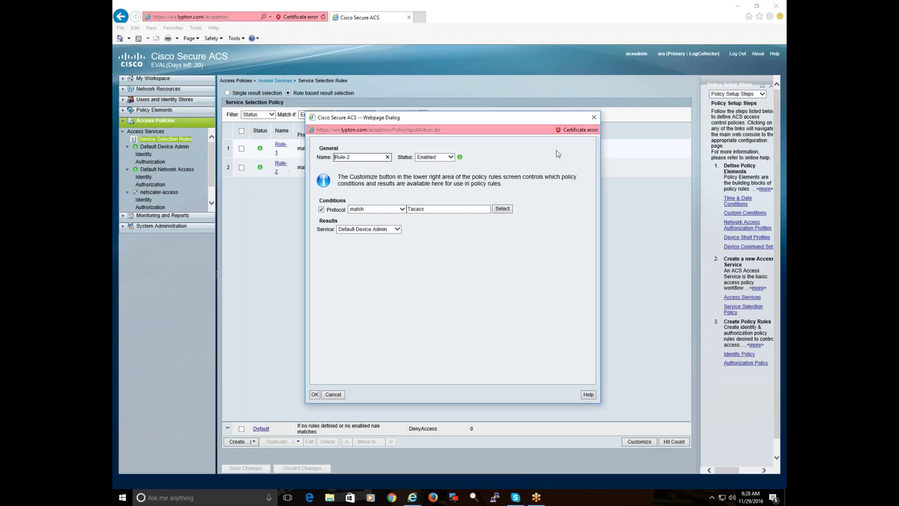
Step: Close Rule-2, draft a new Tacacs-protocol selection rule, then discard it
left_click(594, 117)
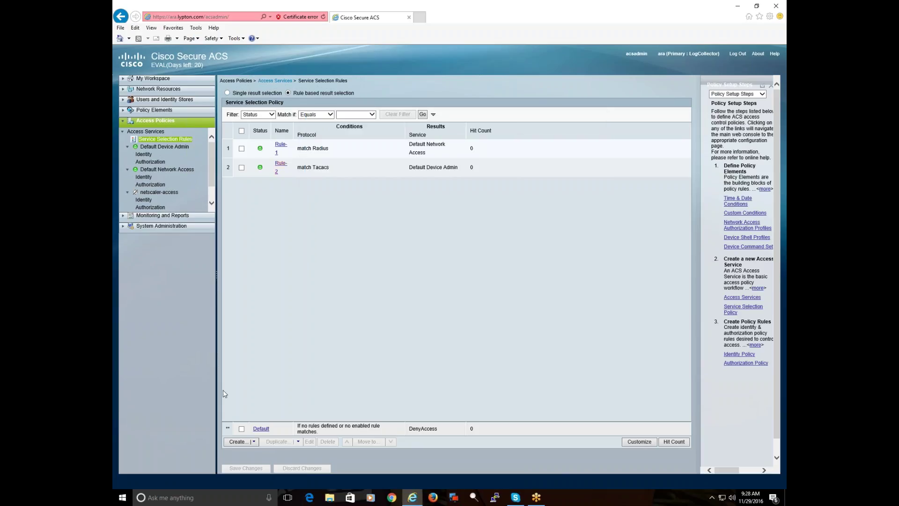
left_click(236, 442)
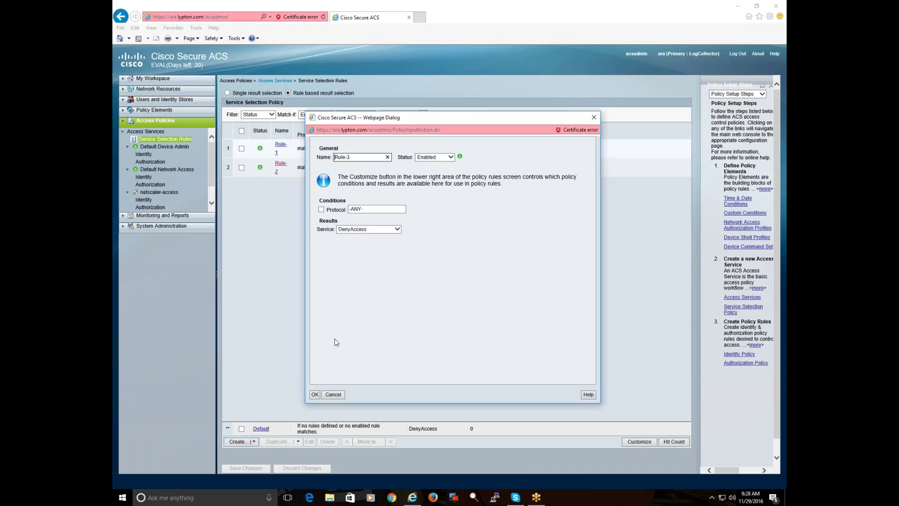
left_click(321, 209)
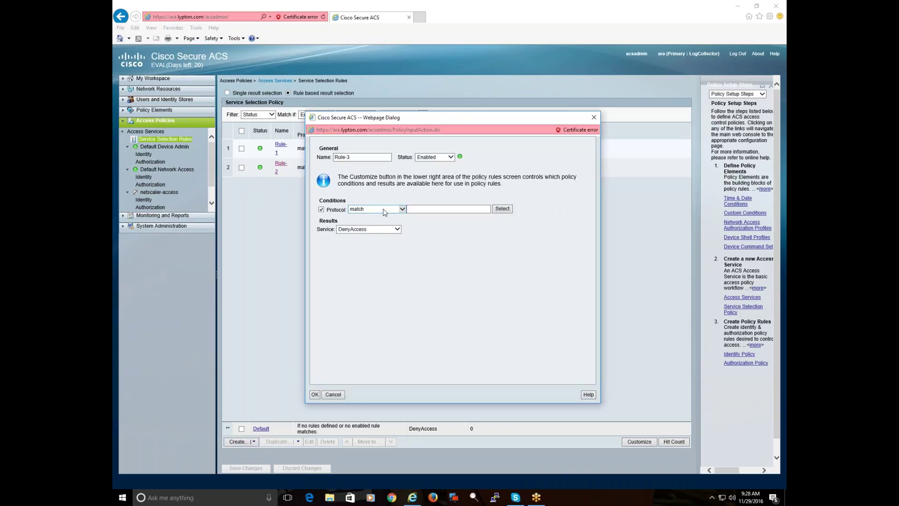
left_click(503, 209)
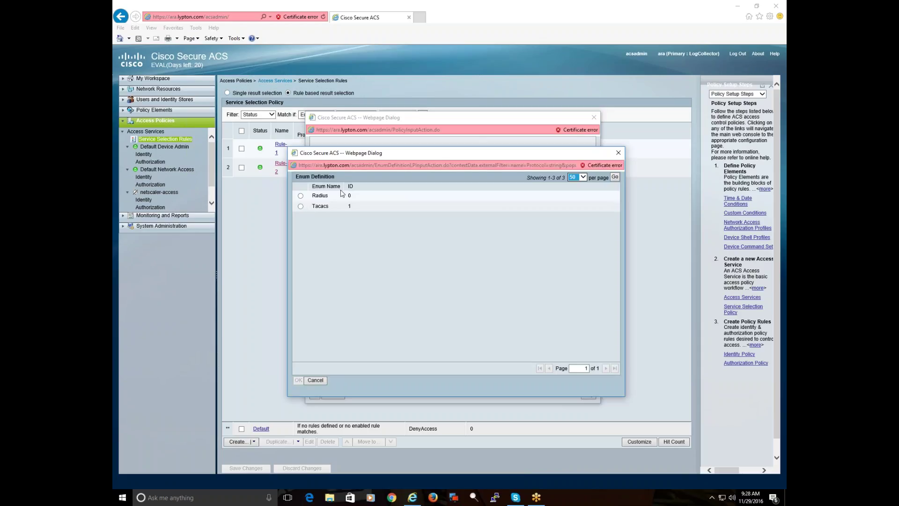
left_click(301, 207)
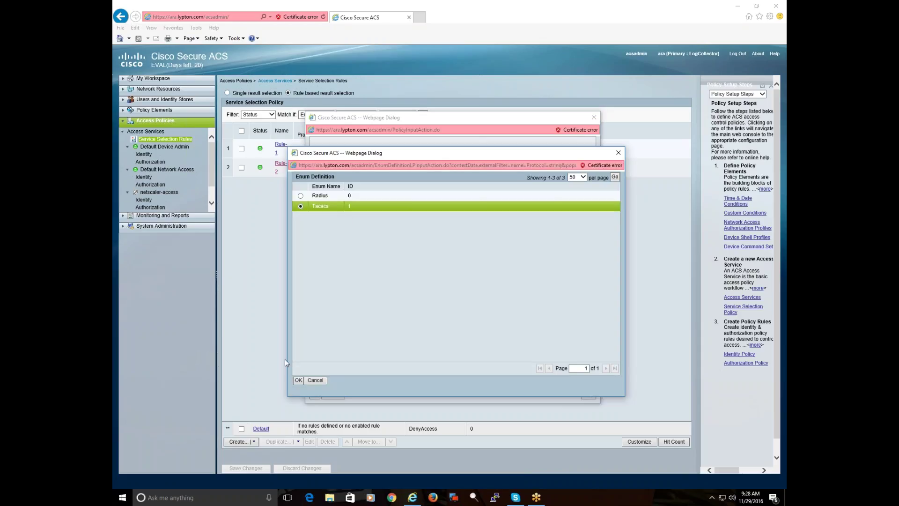
left_click(316, 381)
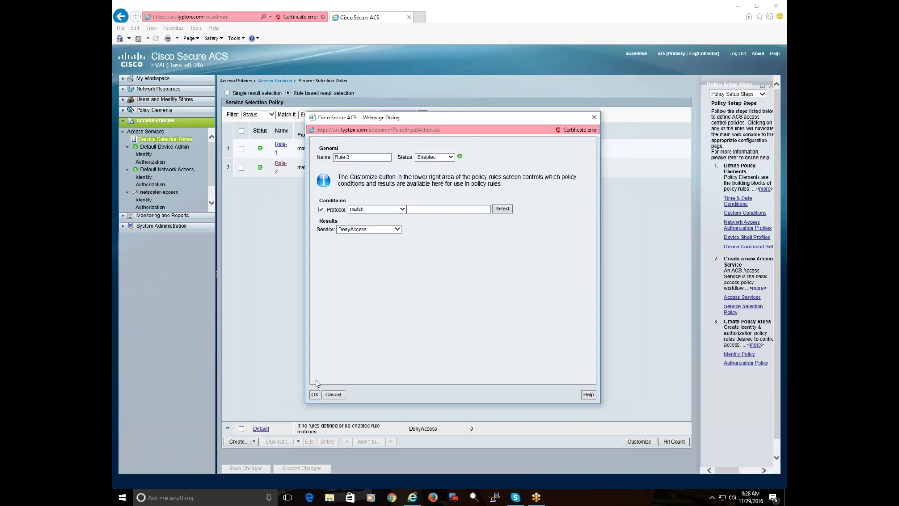
left_click(594, 117)
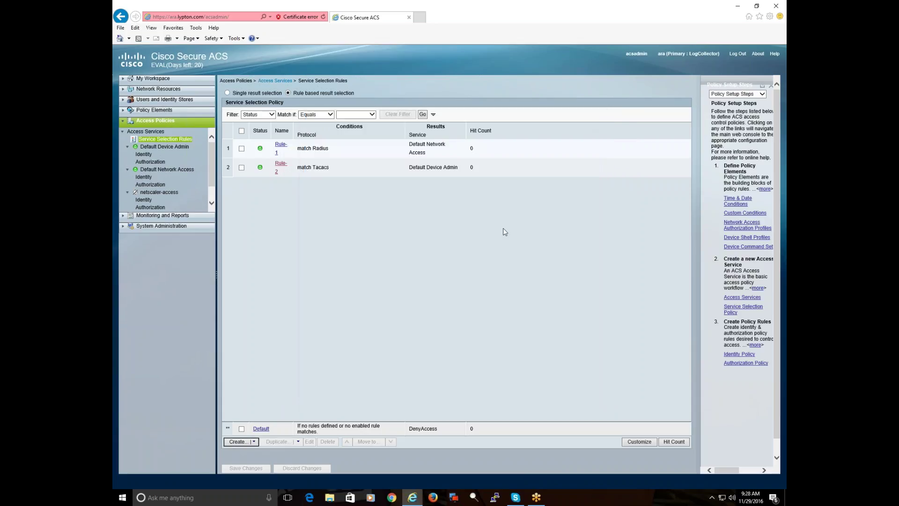
Step: Set Rule-2's service to netscaler-access and save the service selection changes
left_click(280, 164)
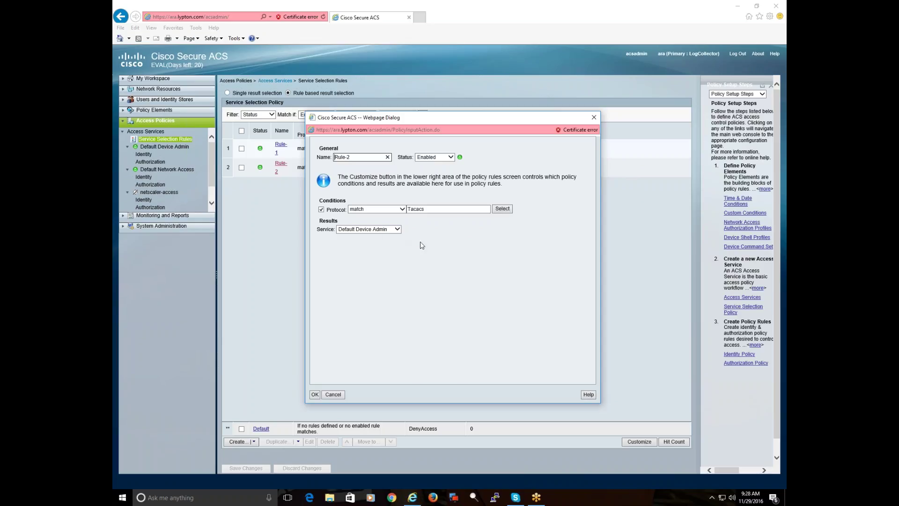
left_click(369, 229)
left_click(359, 235)
left_click(315, 395)
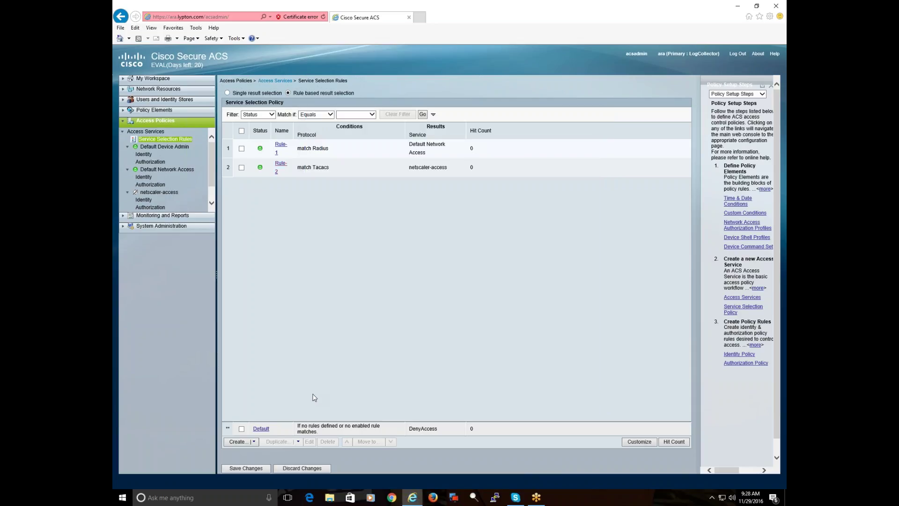
left_click(246, 468)
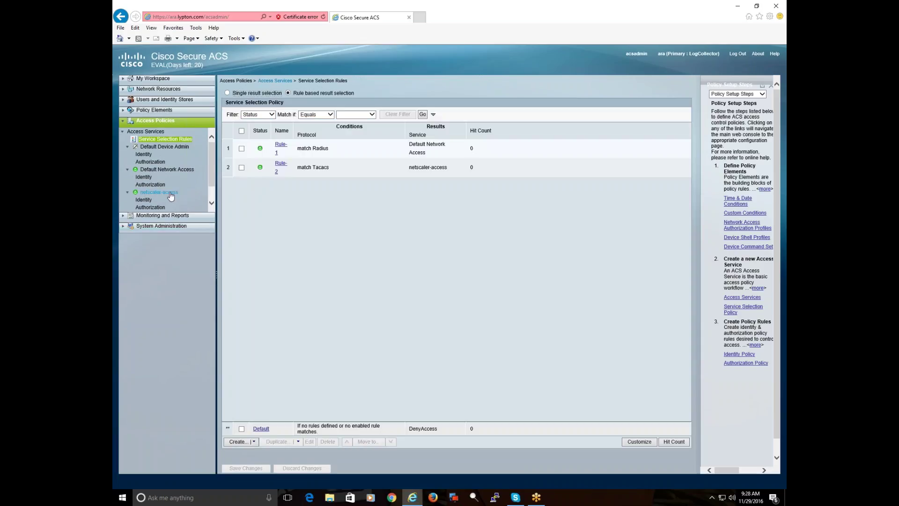
Step: Switch the netscaler-access identity policy to 'Rule based result selection', then dismiss an empty new rule
left_click(143, 200)
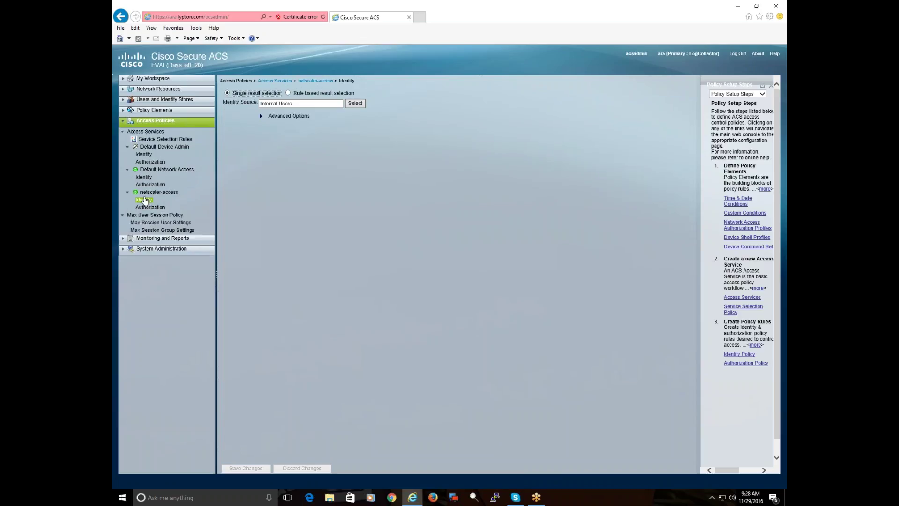
left_click(289, 93)
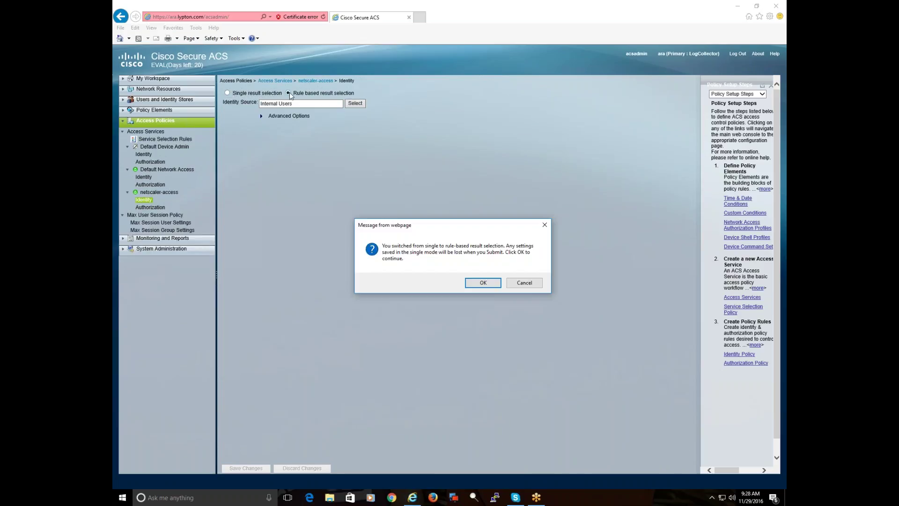
left_click(483, 283)
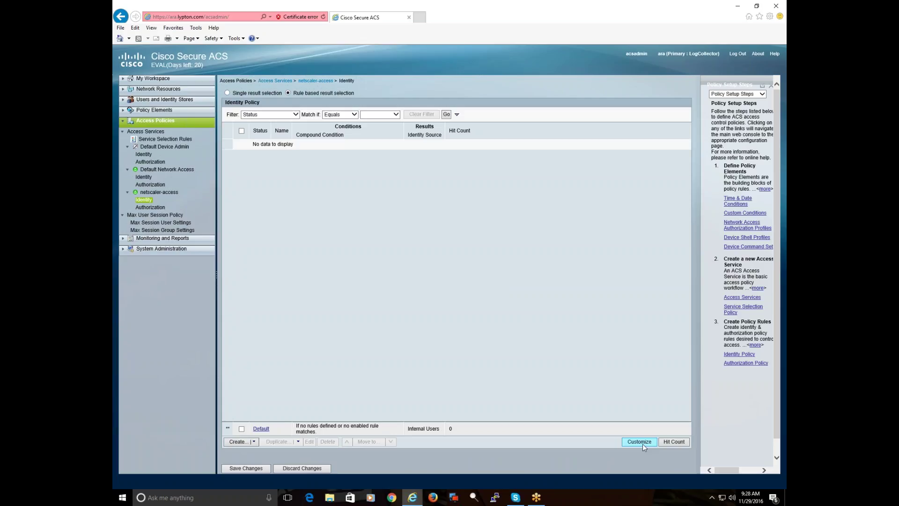
left_click(237, 442)
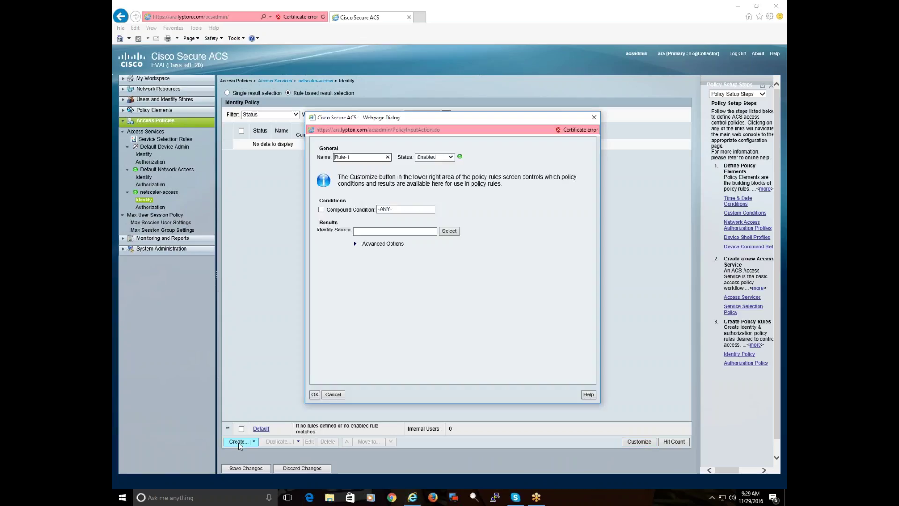
left_click(591, 121)
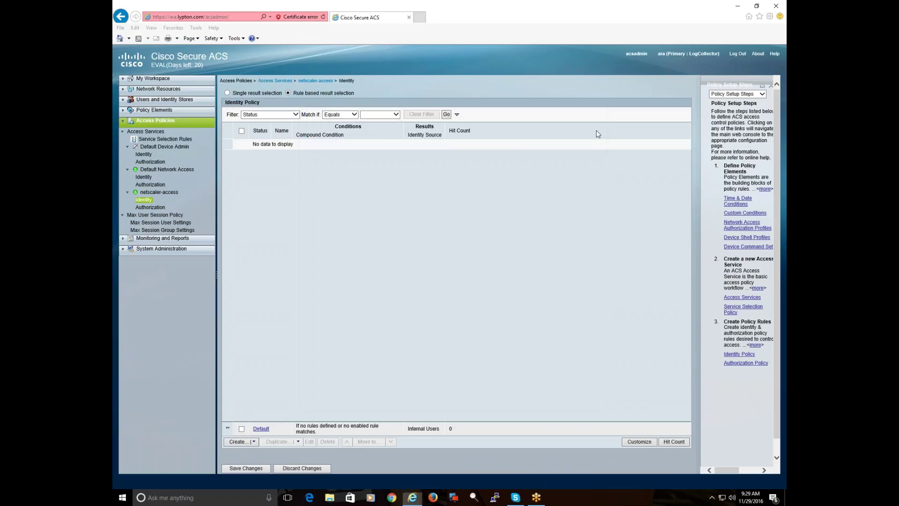
Step: Customize identity rule conditions, replacing Compound Condition with Protocol
left_click(638, 442)
left_click(463, 228)
left_click(437, 238)
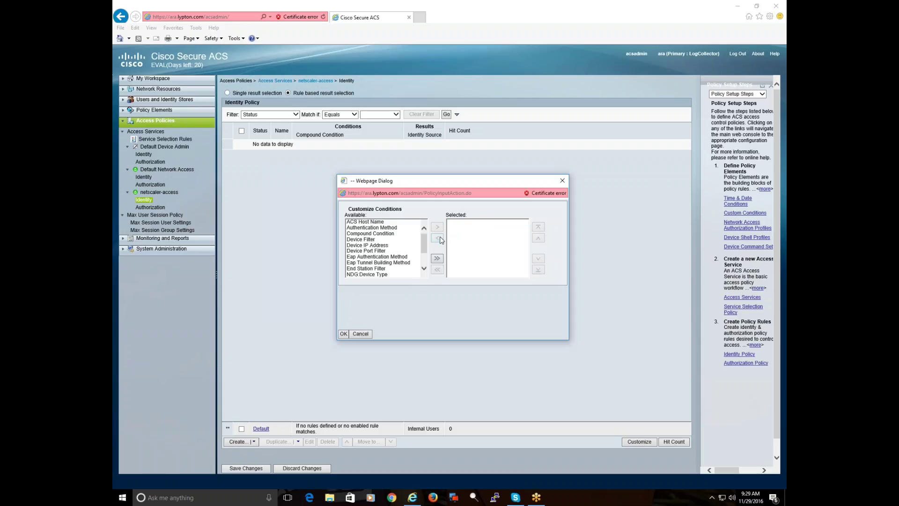
scroll(423, 241, "down", 2)
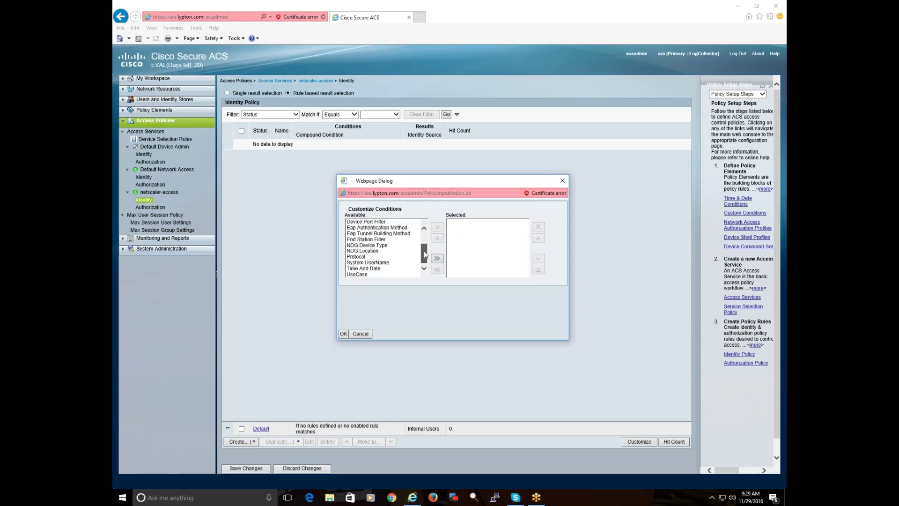
left_click(356, 256)
left_click(437, 227)
left_click(344, 334)
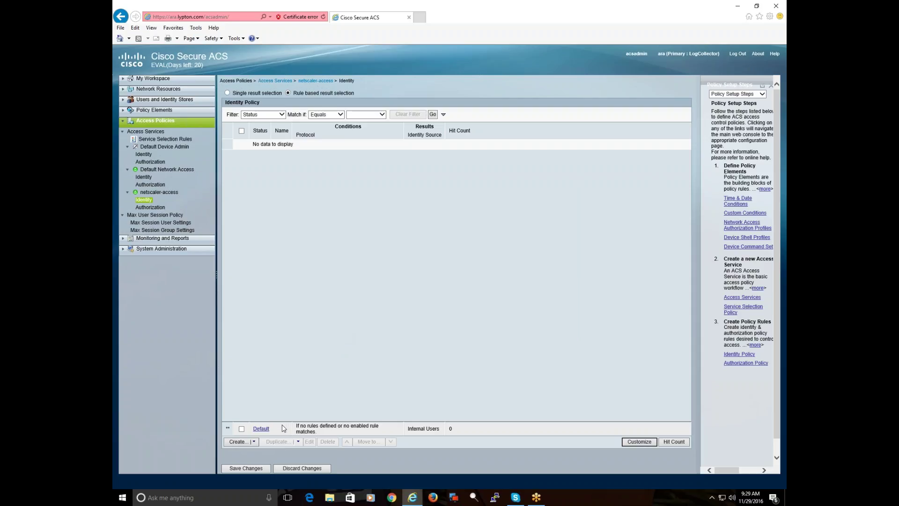
Step: Create Rule-1 matching protocol Tacacs with AD1 as the identity source
left_click(238, 442)
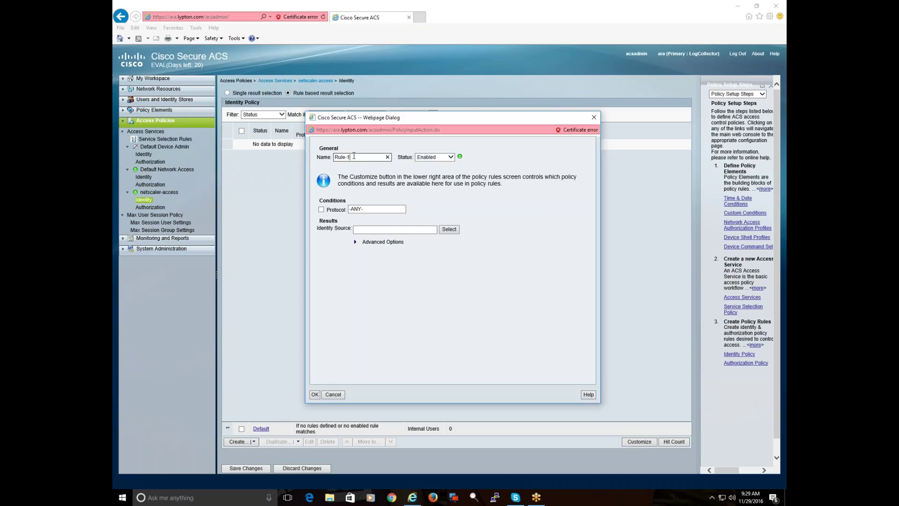
left_click(321, 209)
left_click(502, 209)
left_click(302, 207)
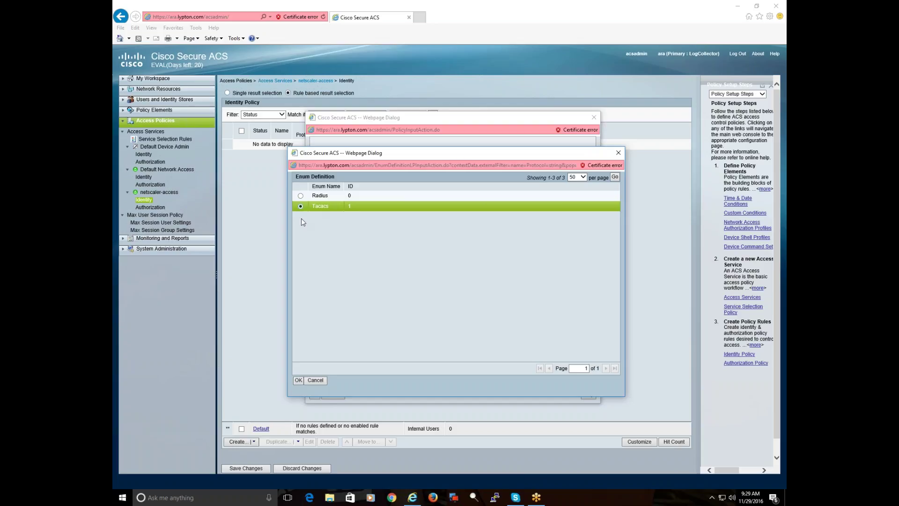
left_click(298, 381)
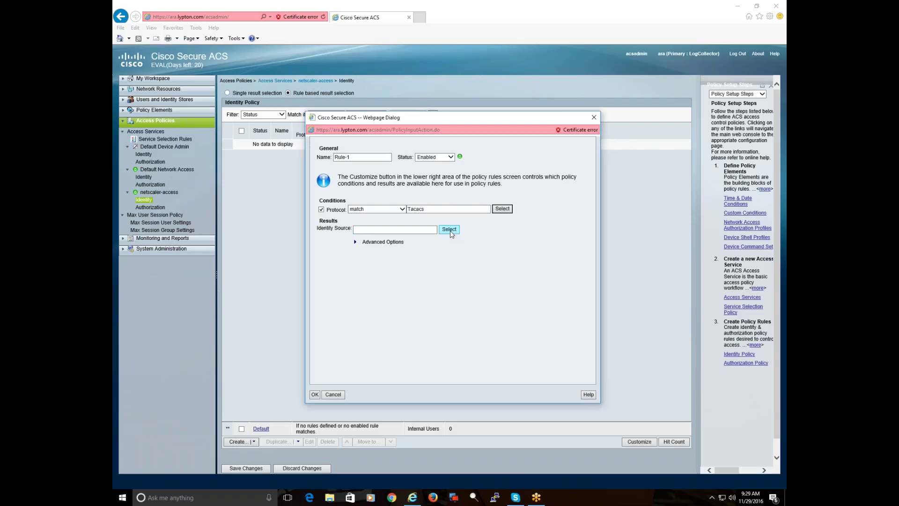
left_click(453, 230)
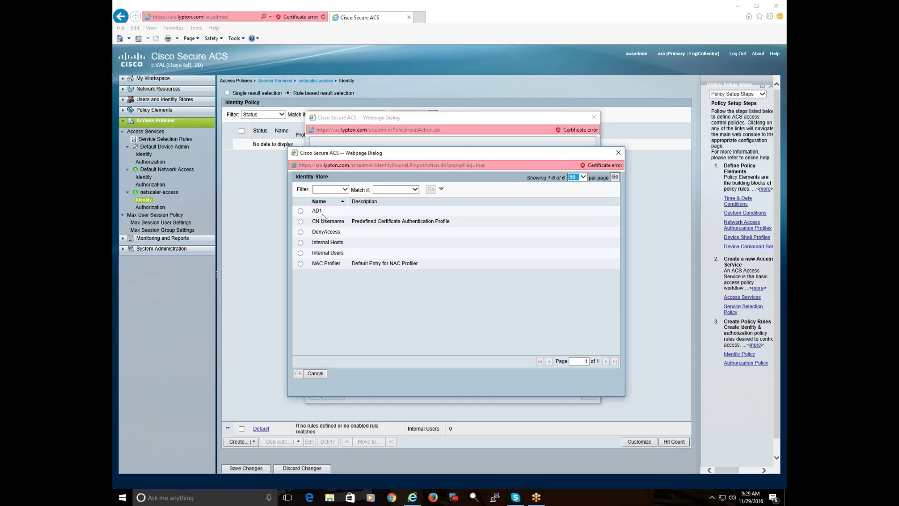
left_click(301, 212)
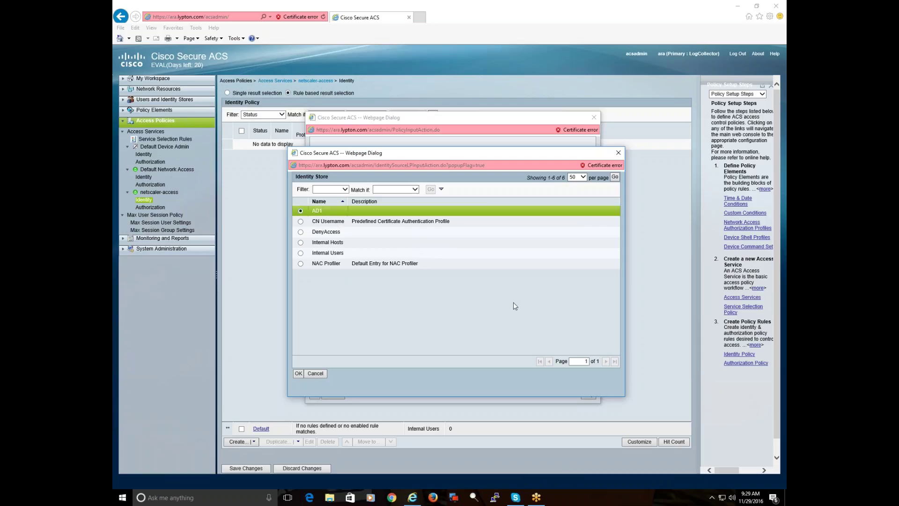
left_click(299, 374)
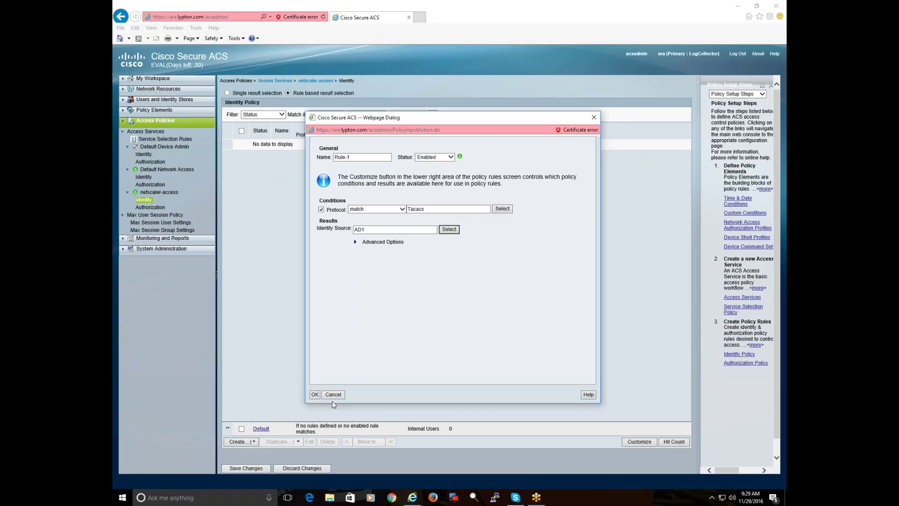
left_click(315, 395)
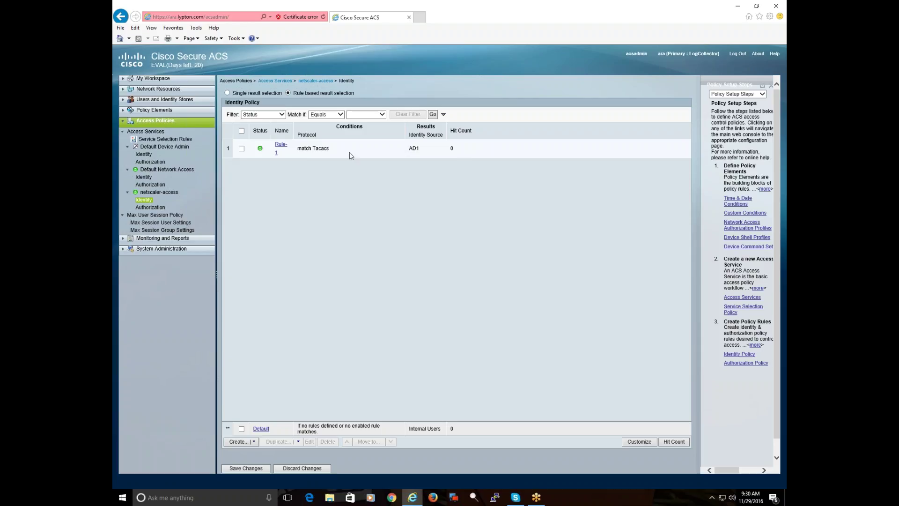
Step: Save the pending identity policy changes when leaving for Authorization
left_click(150, 207)
left_click(377, 278)
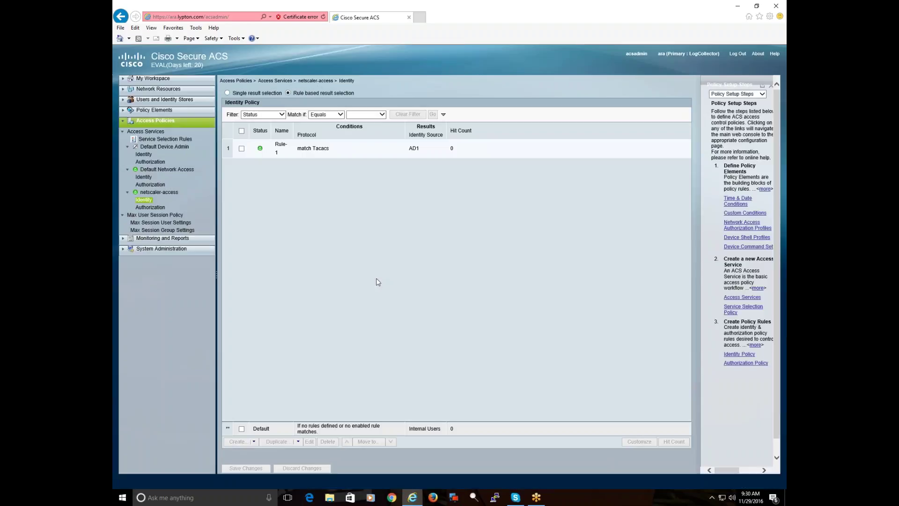
left_click(527, 295)
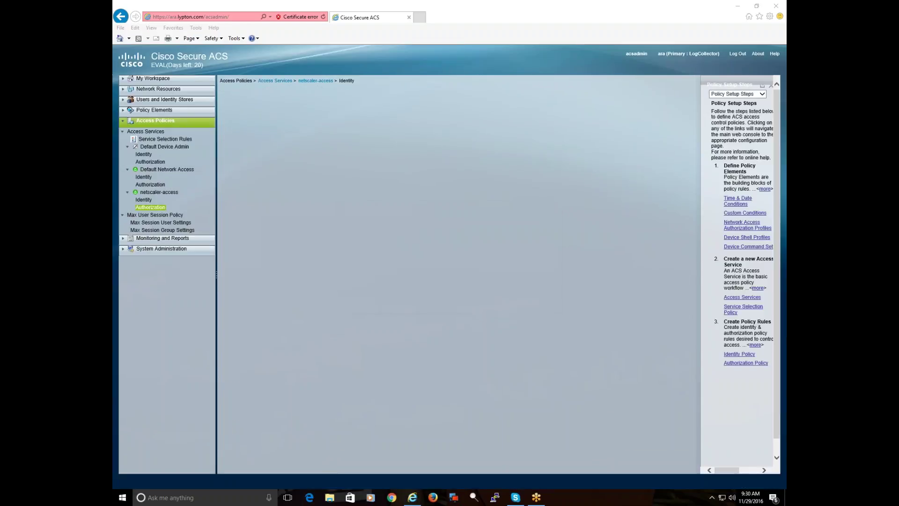
Step: Open the netscaler-access Authorization policy and dismiss an empty new rule
left_click(150, 207)
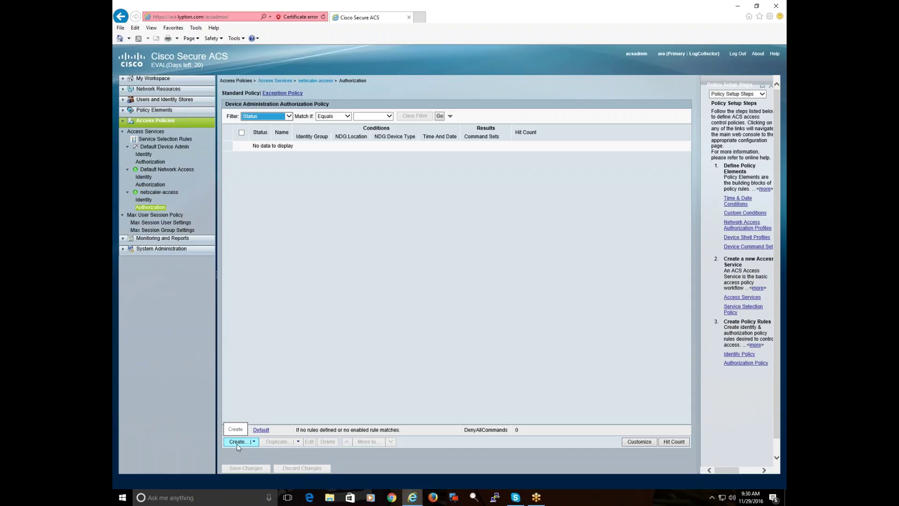
left_click(238, 442)
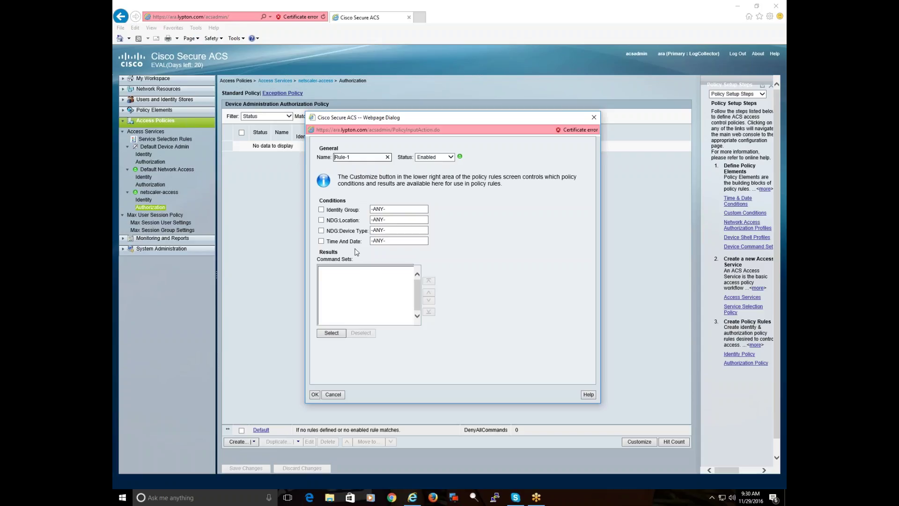
left_click(594, 118)
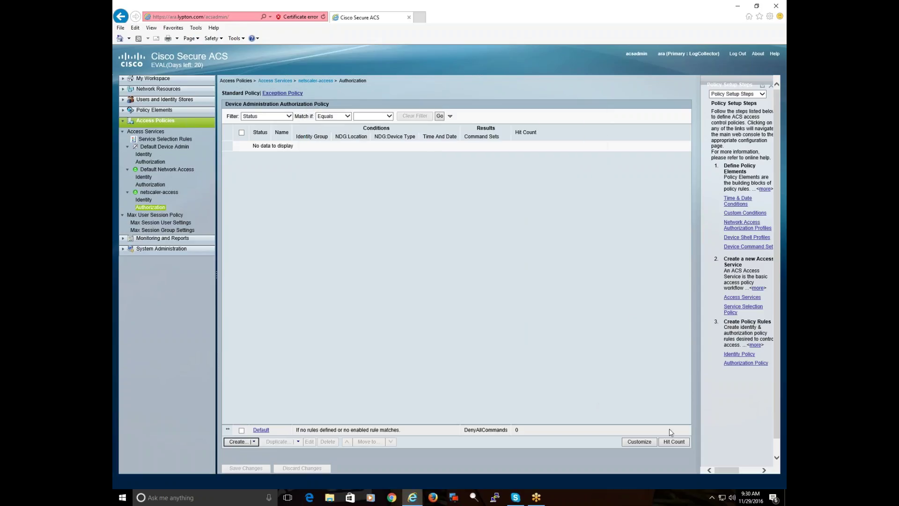
Step: Replace all authorization conditions with AD1:ExternalGroups, then start new authorization rule Rule-2
left_click(638, 442)
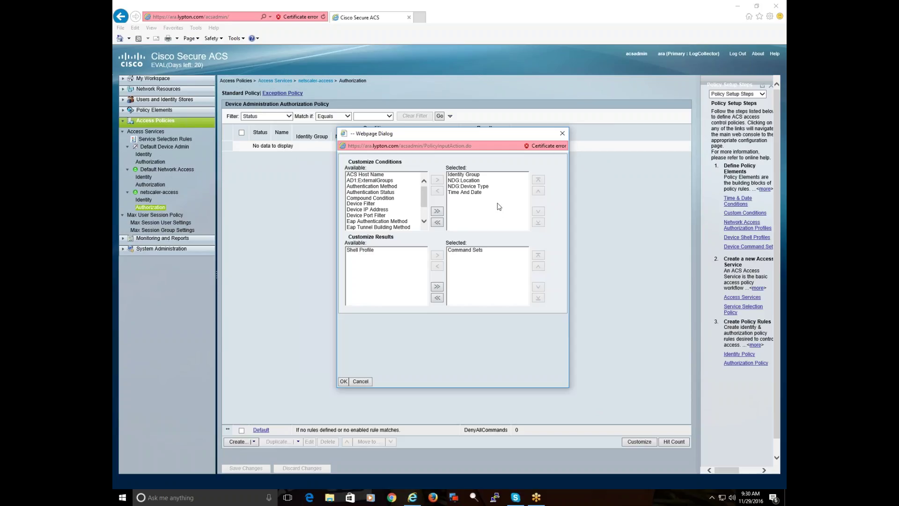
left_click(438, 223)
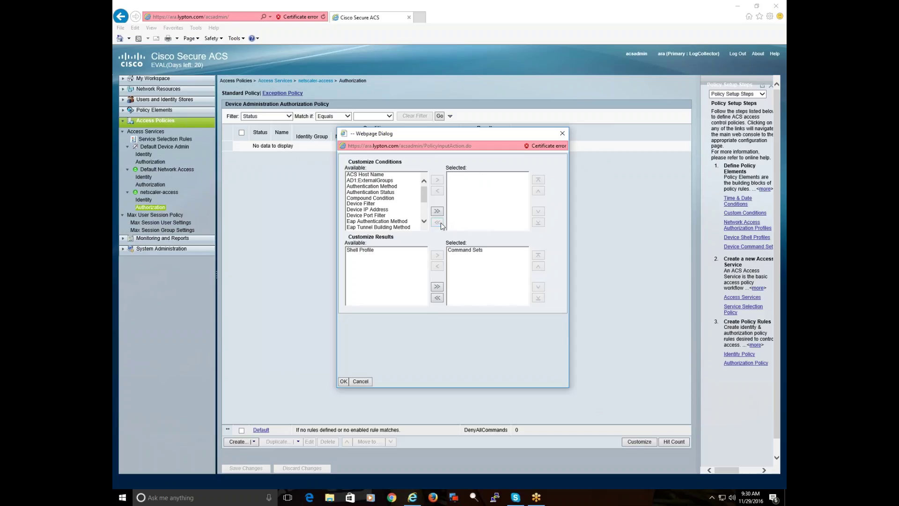
left_click_drag(370, 186, 349, 180)
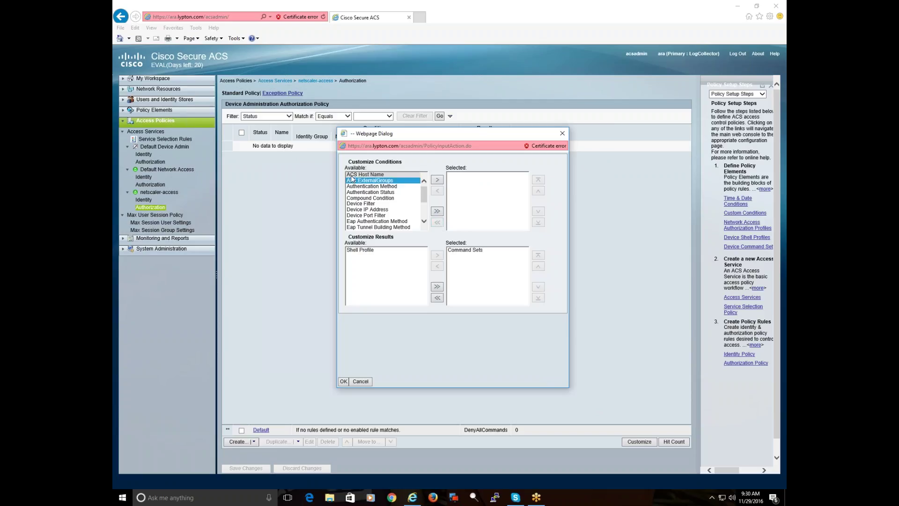
left_click(437, 183)
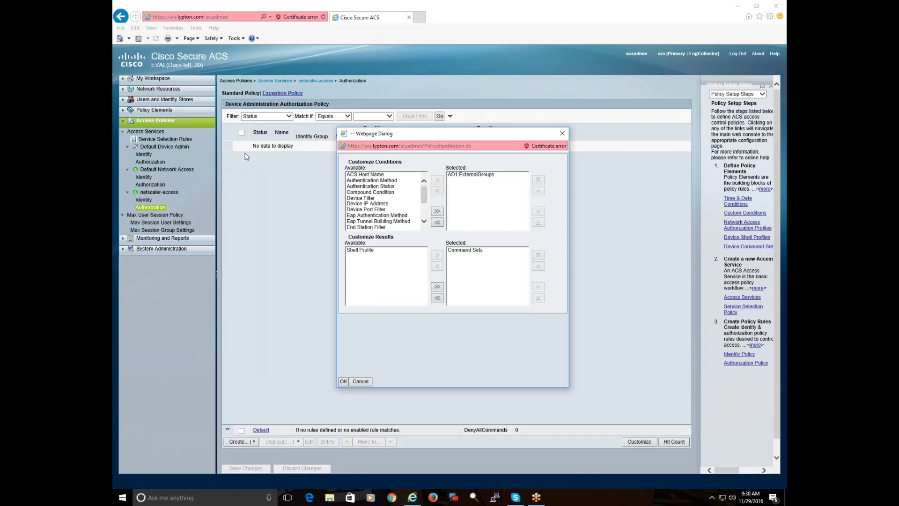
left_click(344, 382)
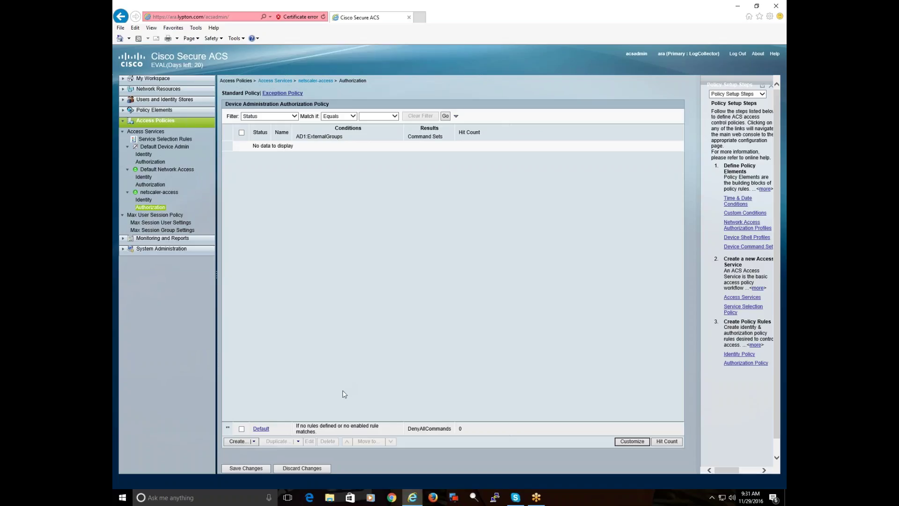
left_click(237, 444)
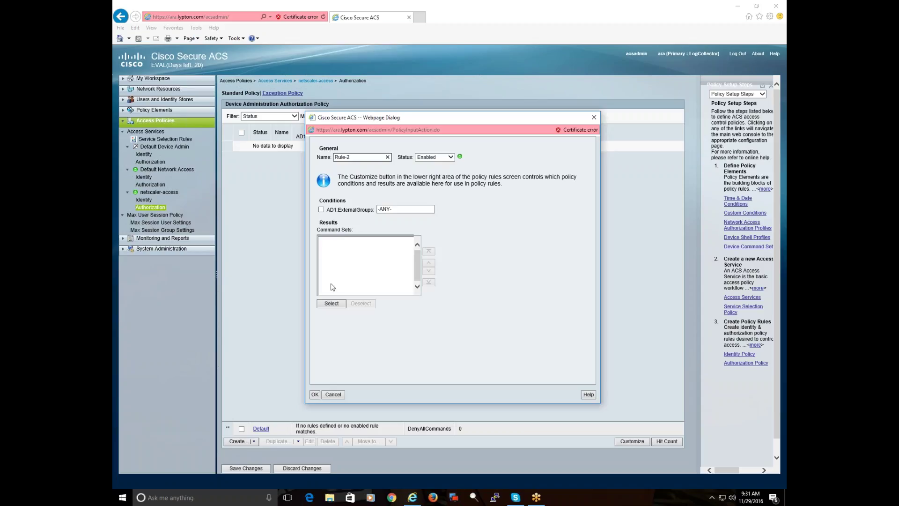
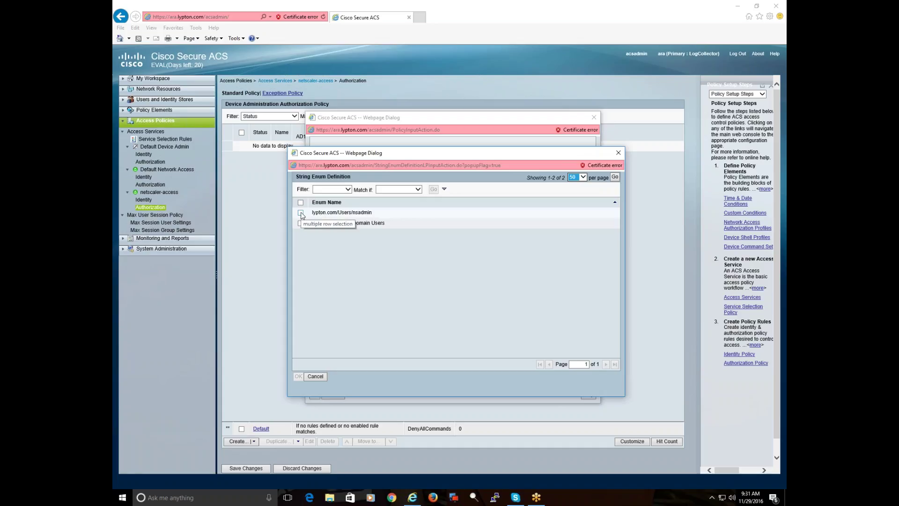
Step: Create Rule-1 mapping the lypton.com/Users/nsadmin group to the super-user command set
left_click(301, 213)
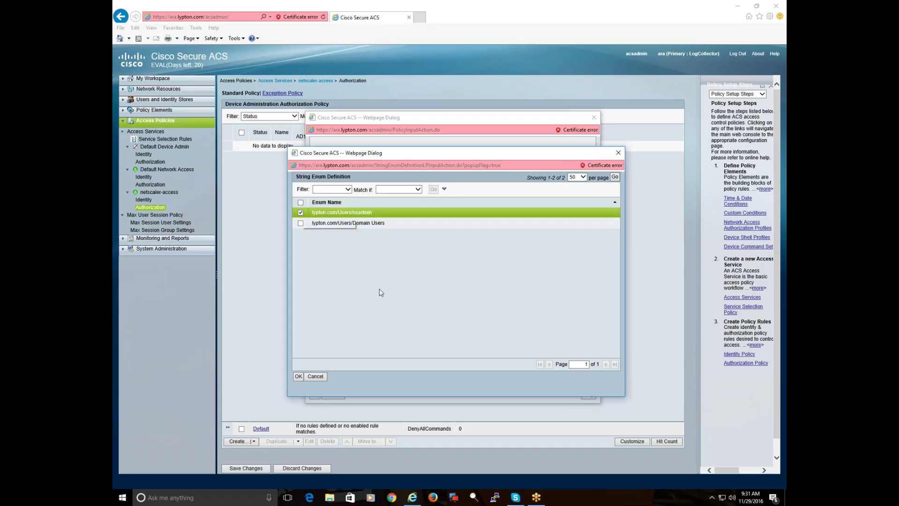
left_click(298, 376)
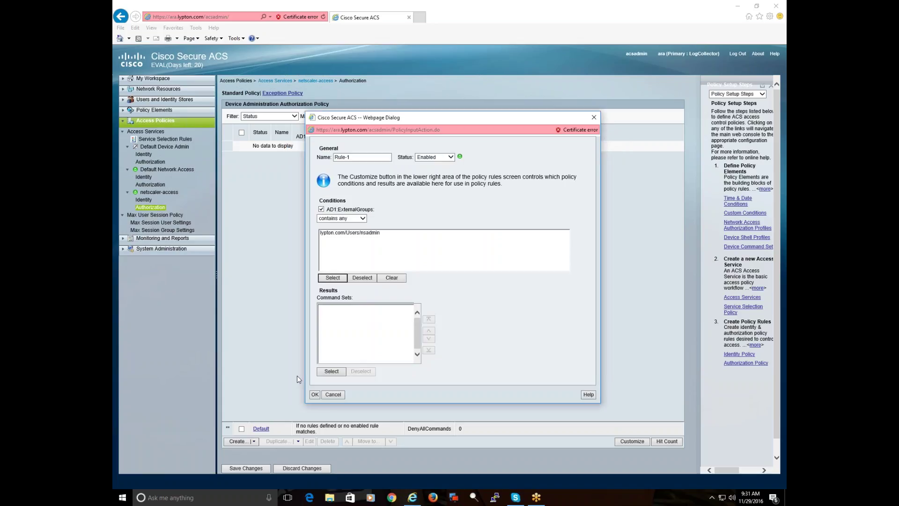
left_click(331, 371)
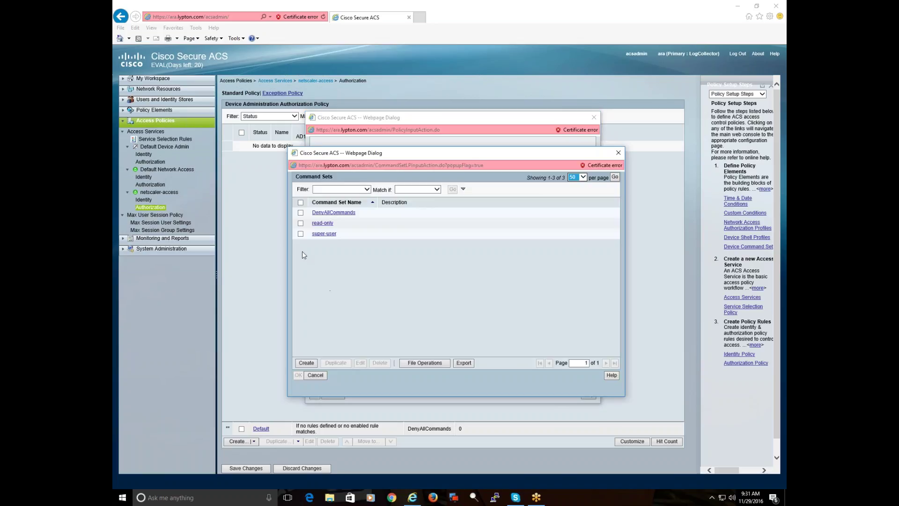
left_click(301, 233)
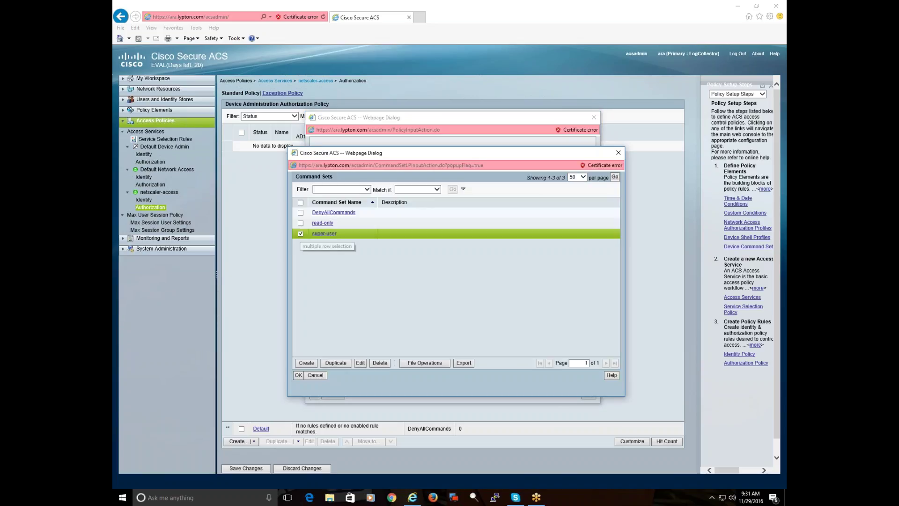
left_click(299, 375)
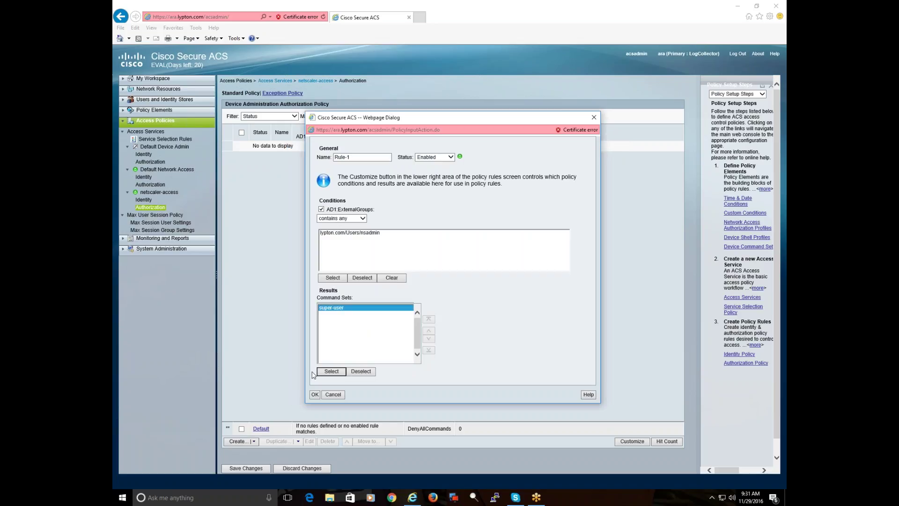
left_click(379, 233)
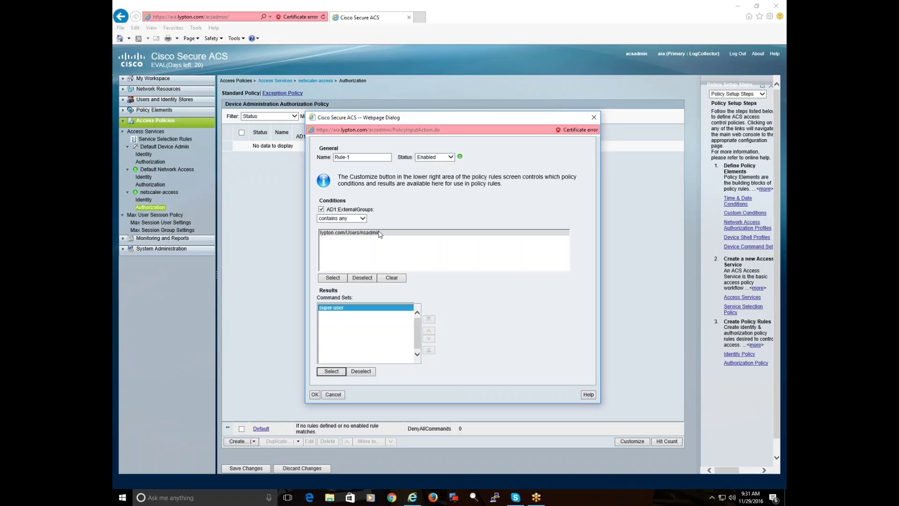
left_click(346, 234)
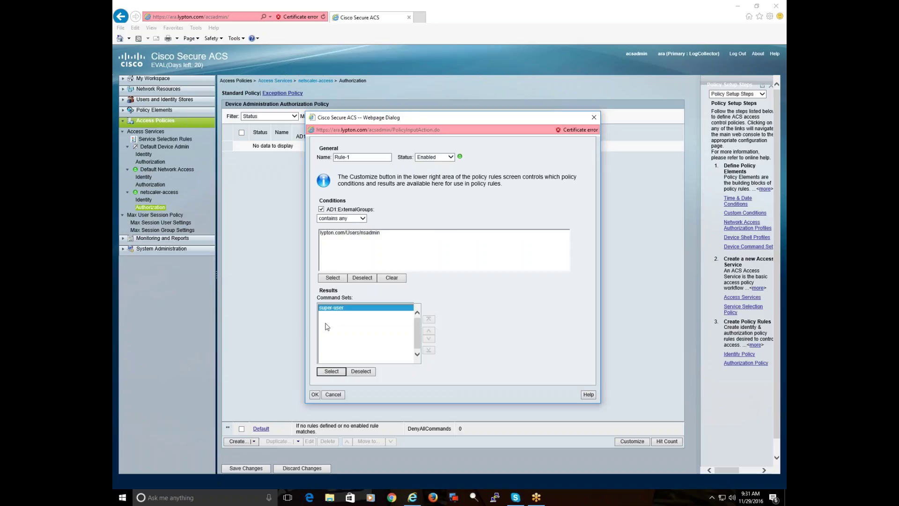
left_click(344, 315)
left_click(315, 394)
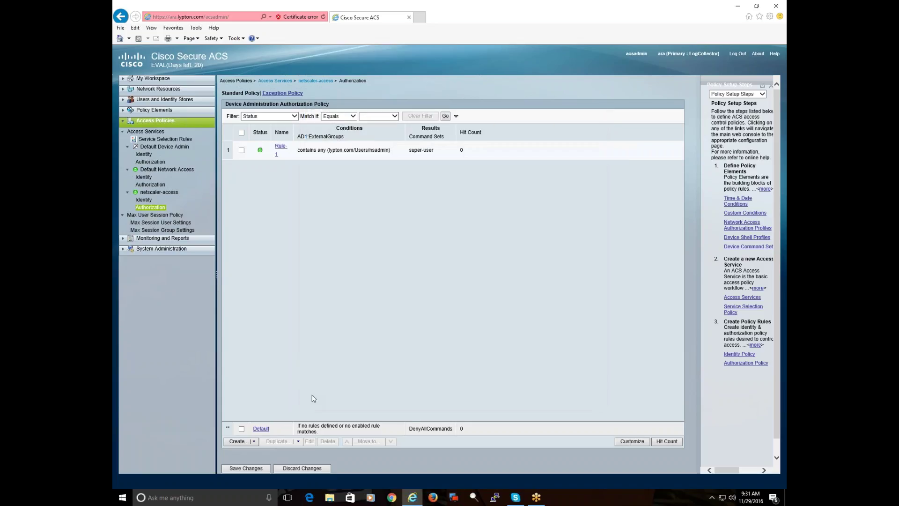
Step: Start a new rule conditioned on the AD group lypton.com/Users/Domain Users
left_click(237, 442)
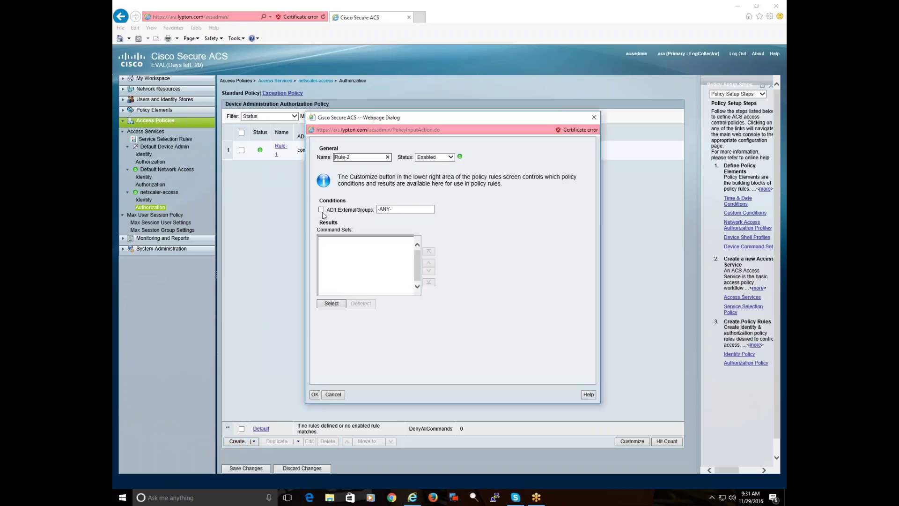
left_click(350, 211)
left_click(321, 209)
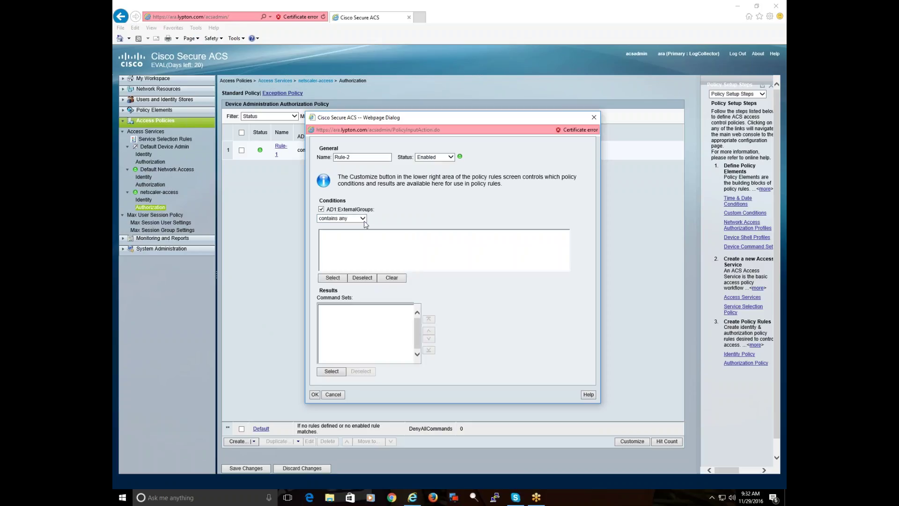
left_click(330, 279)
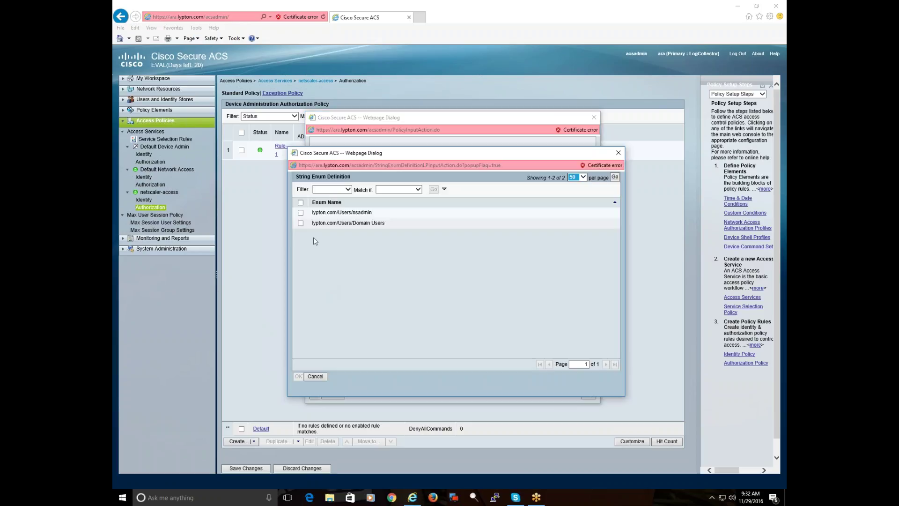
left_click(301, 224)
left_click(298, 376)
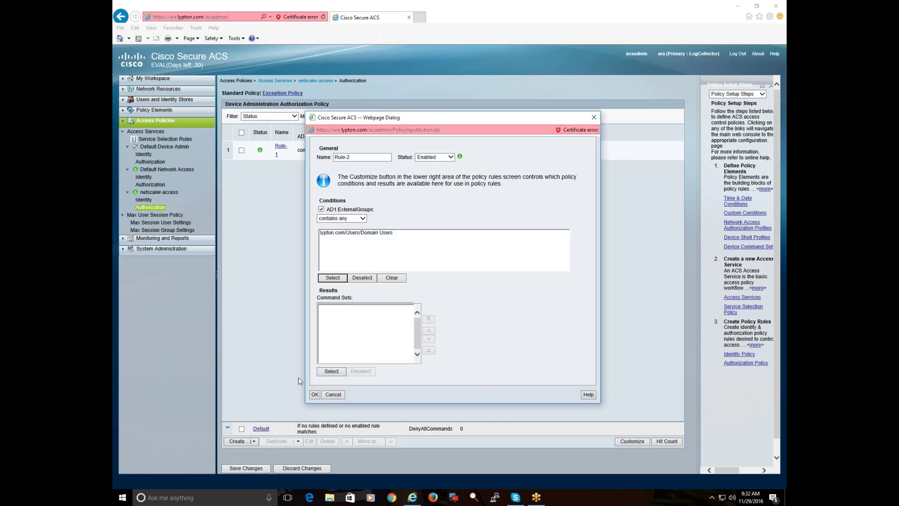
Step: Assign the read-only command set, add Rule-2, and save the policy changes
left_click(333, 373)
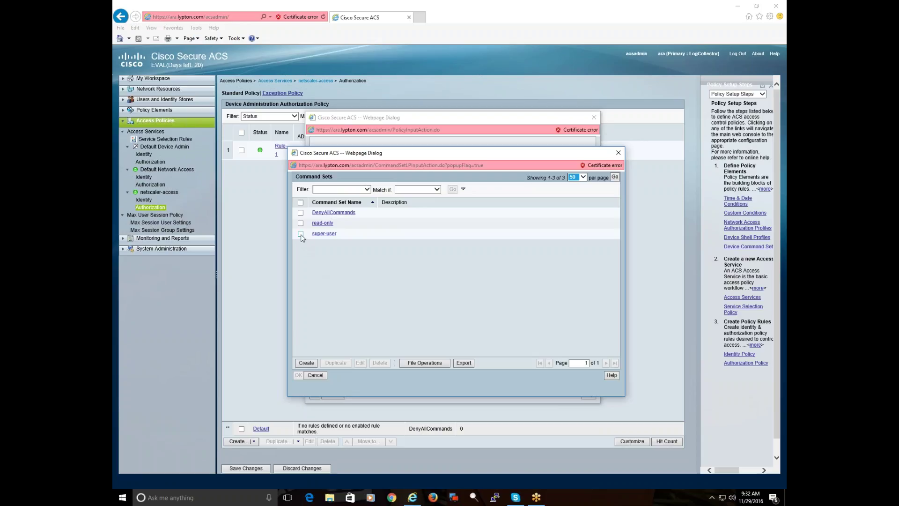
left_click(301, 224)
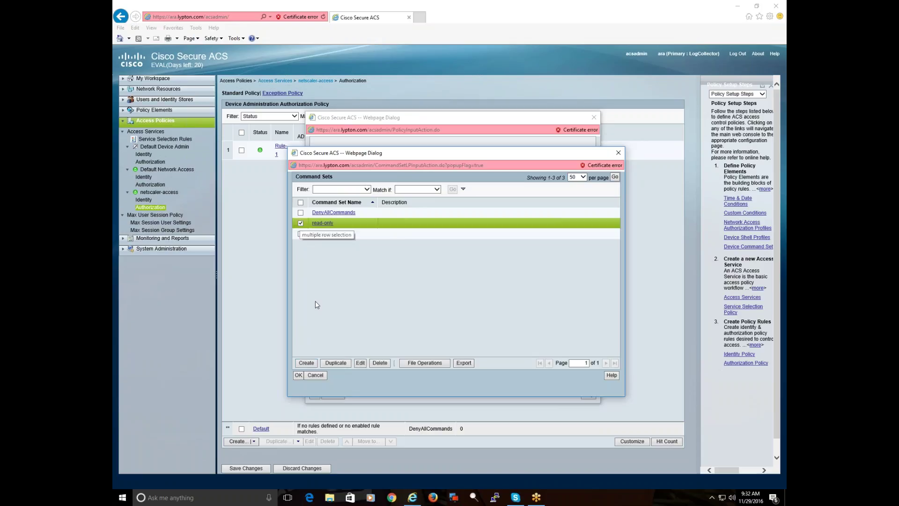
left_click(298, 376)
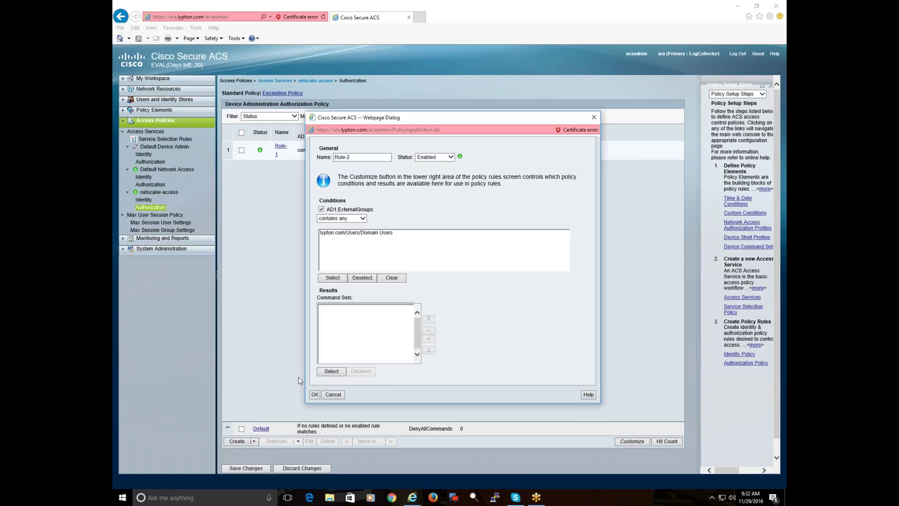
left_click(315, 395)
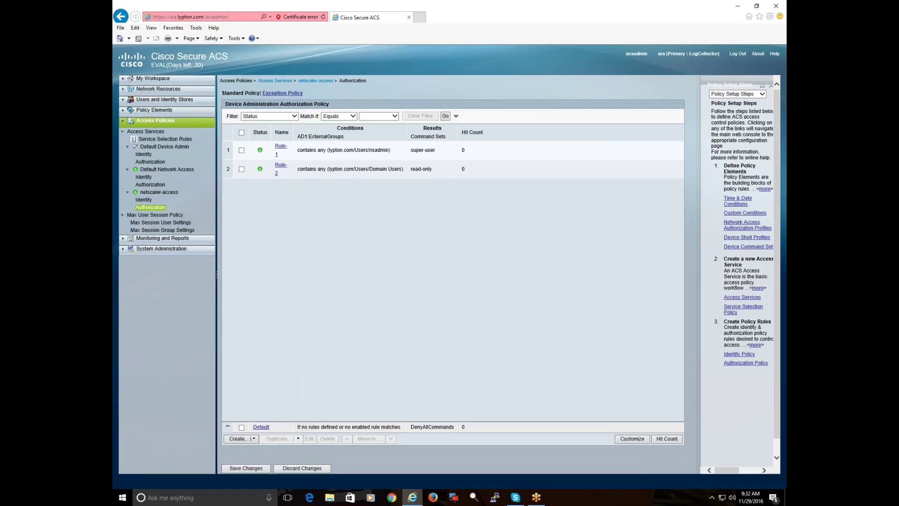
left_click(247, 469)
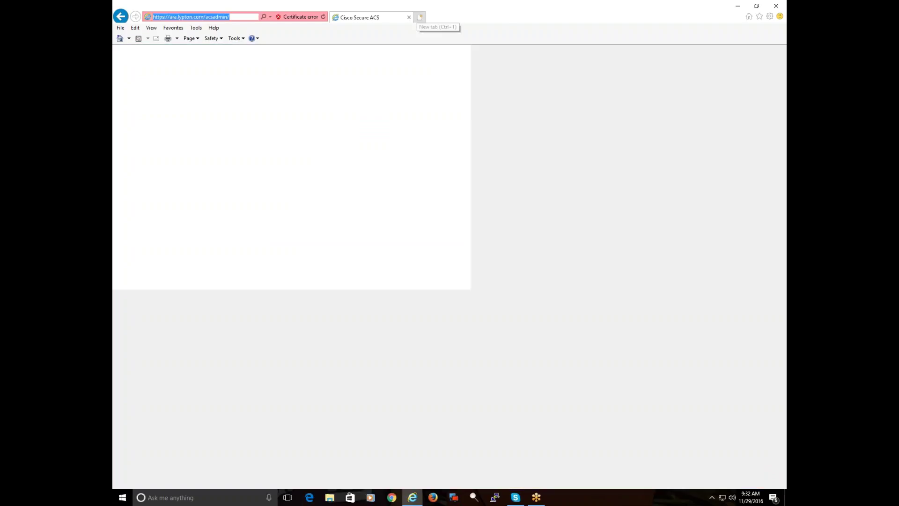
left_click(420, 18)
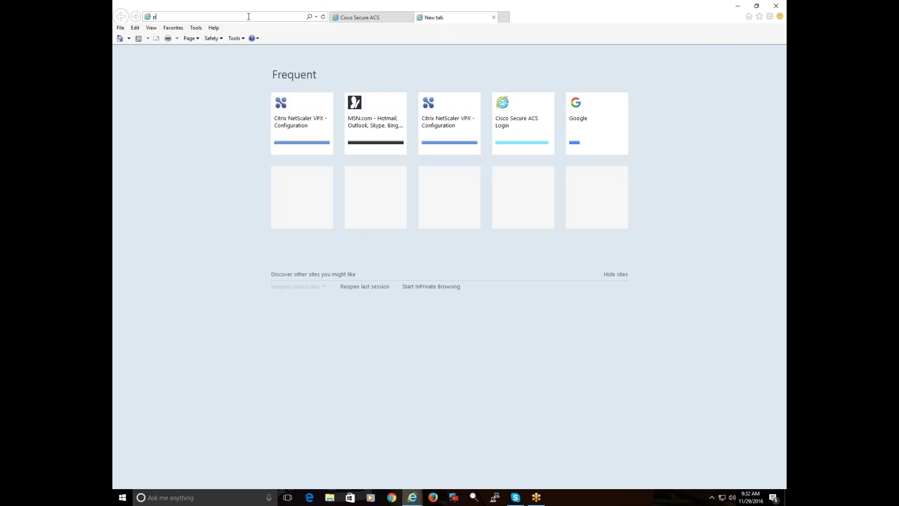
type("p")
key("Return")
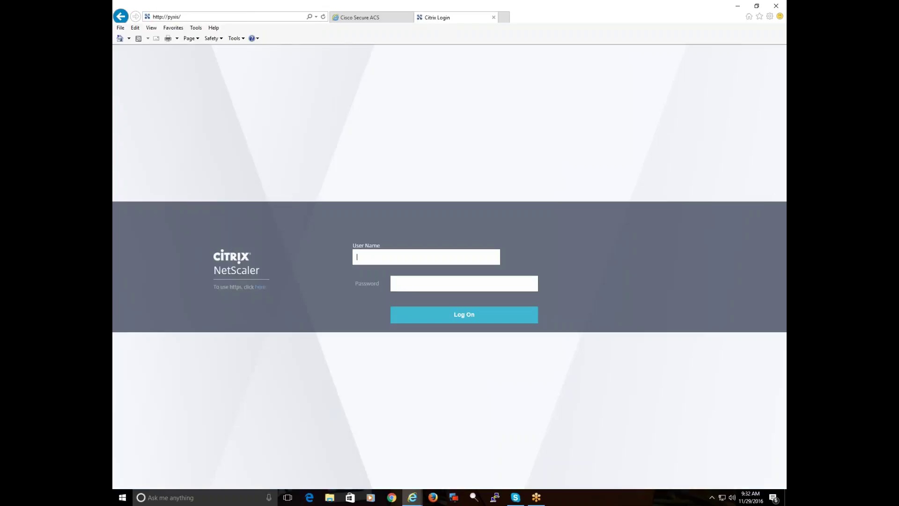
type("n")
key("Tab")
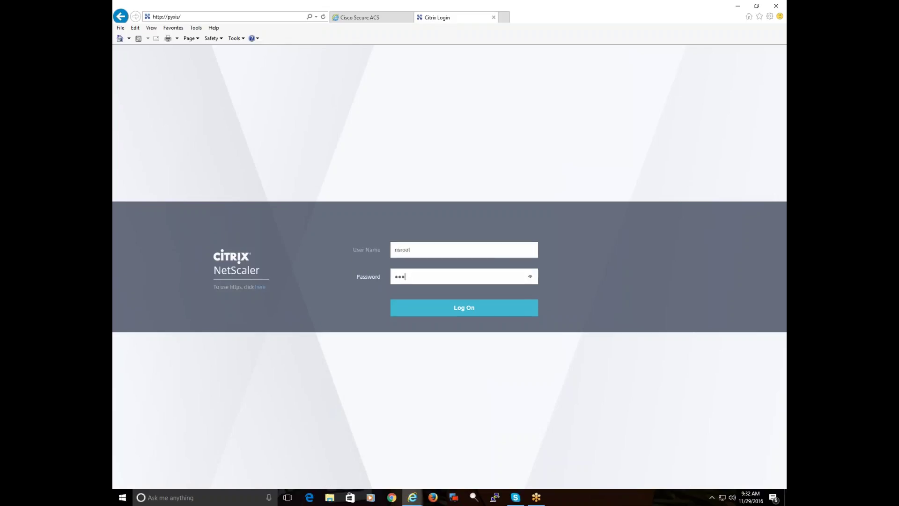
key("Return")
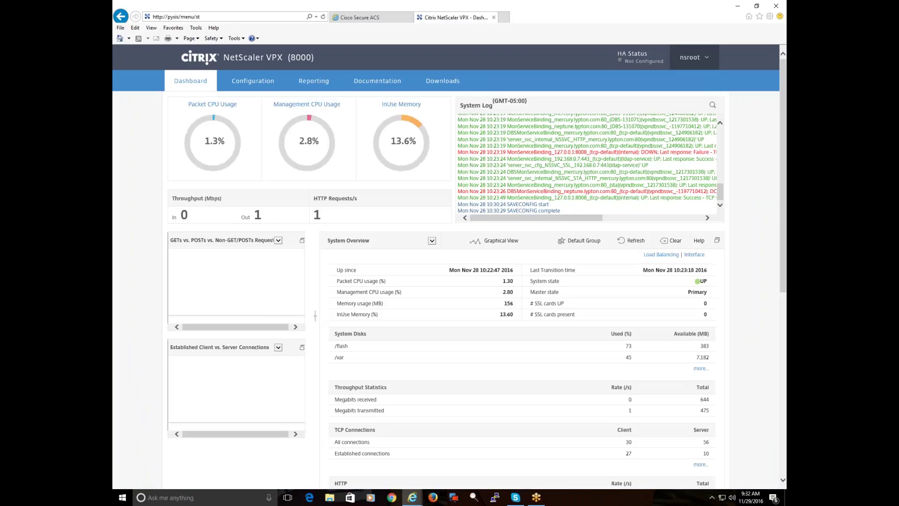
Step: Under System > Authentication > TACACS, check ara-pol's global binding and list server ara-srv
left_click(253, 81)
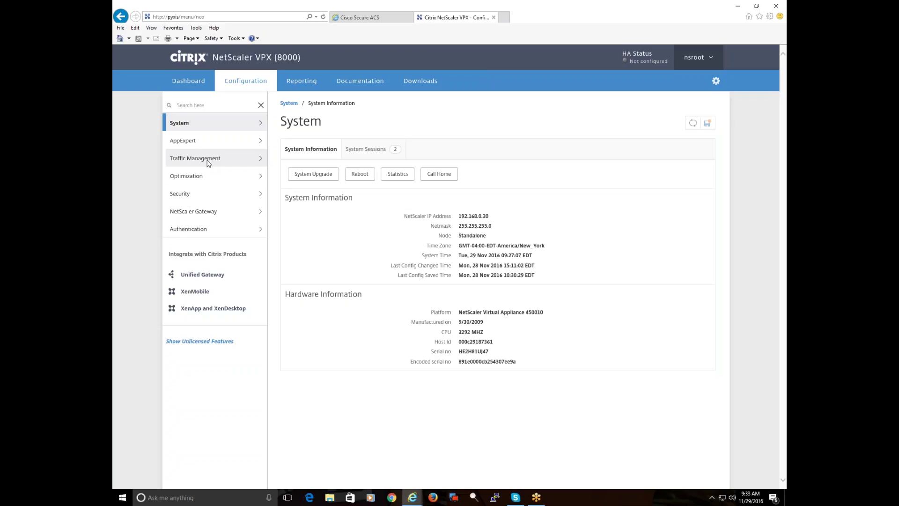
left_click(196, 125)
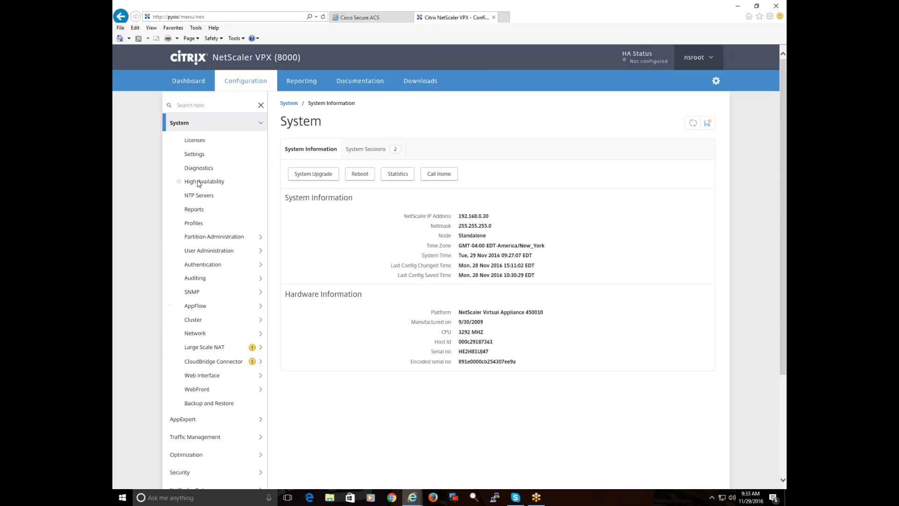
left_click(203, 264)
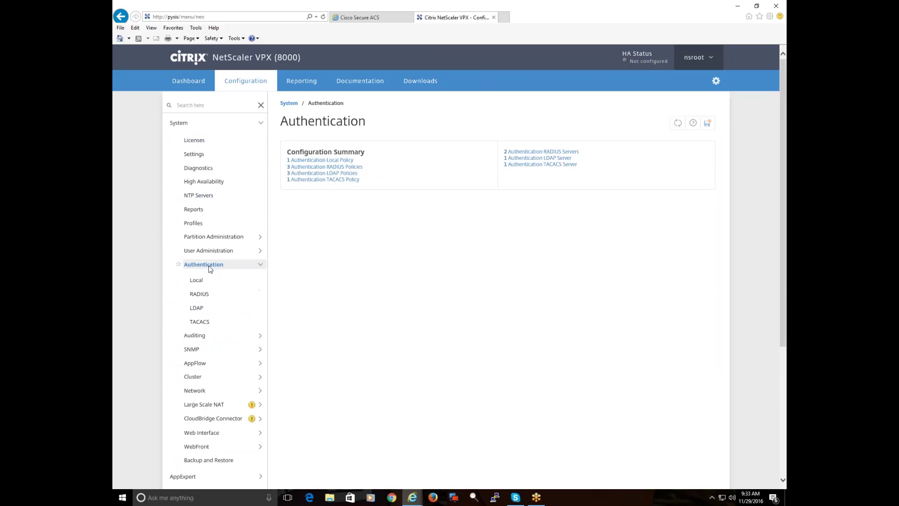
left_click(202, 322)
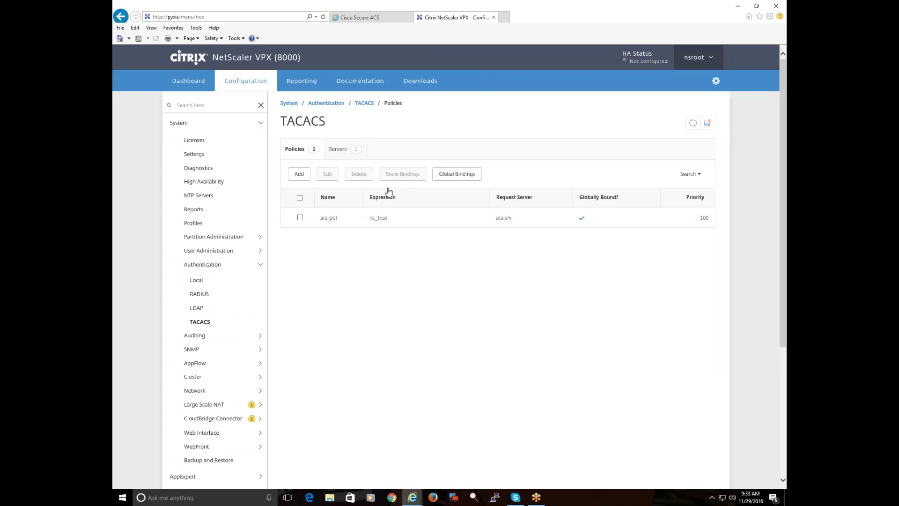
left_click(461, 176)
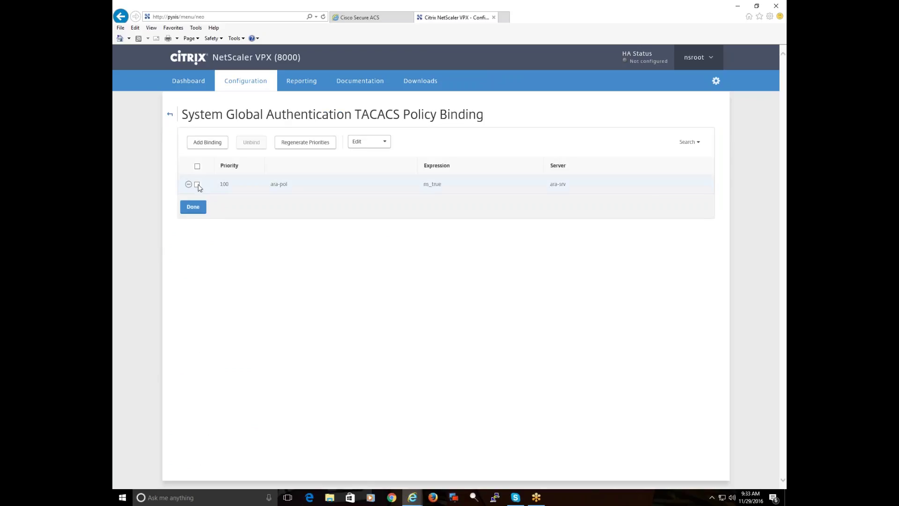
left_click(196, 213)
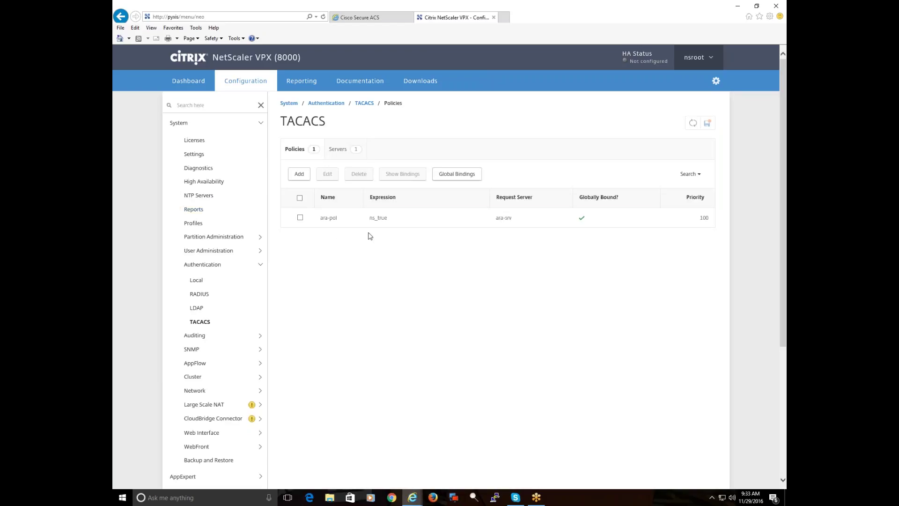
left_click(340, 151)
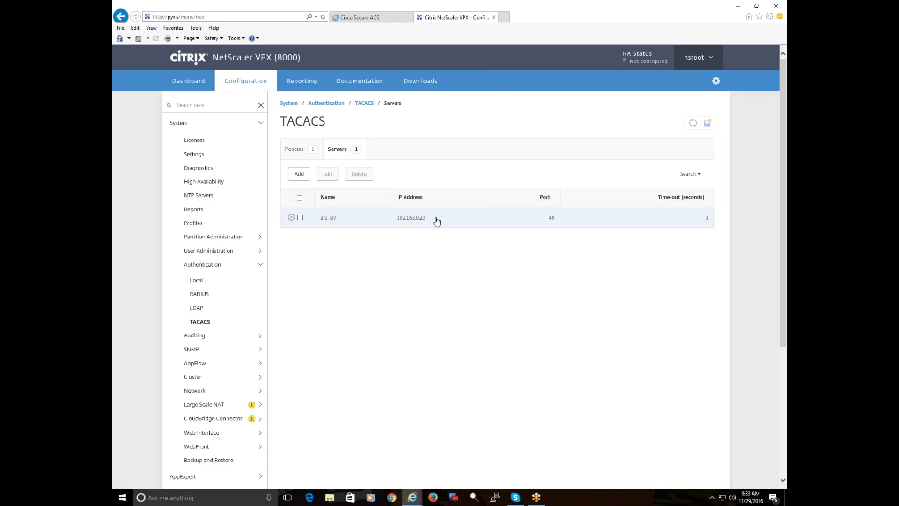
Step: Review ara-srv (port 49, authorization and accounting on) and save it with OK
left_click(300, 217)
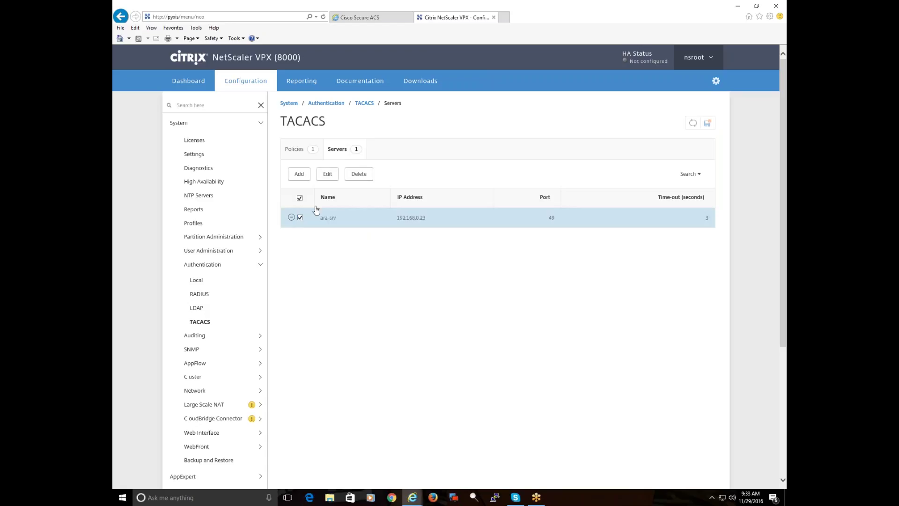
left_click(327, 176)
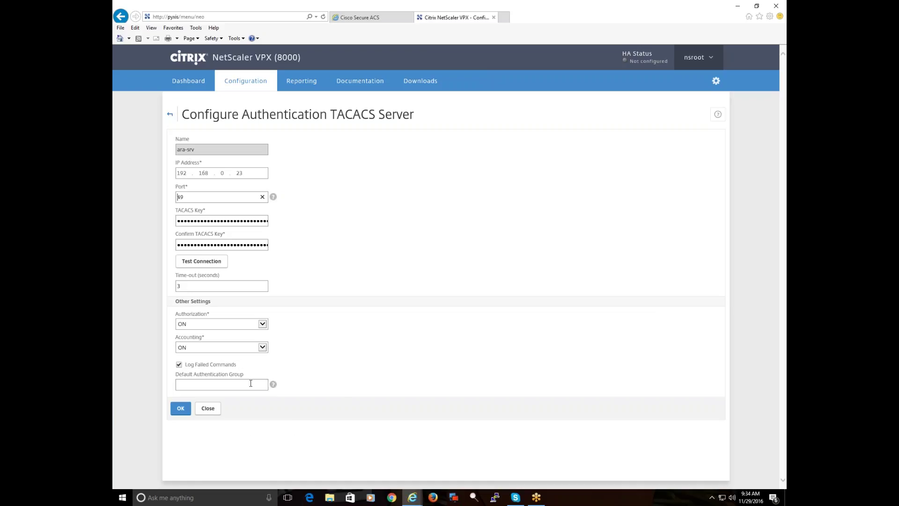
left_click(178, 412)
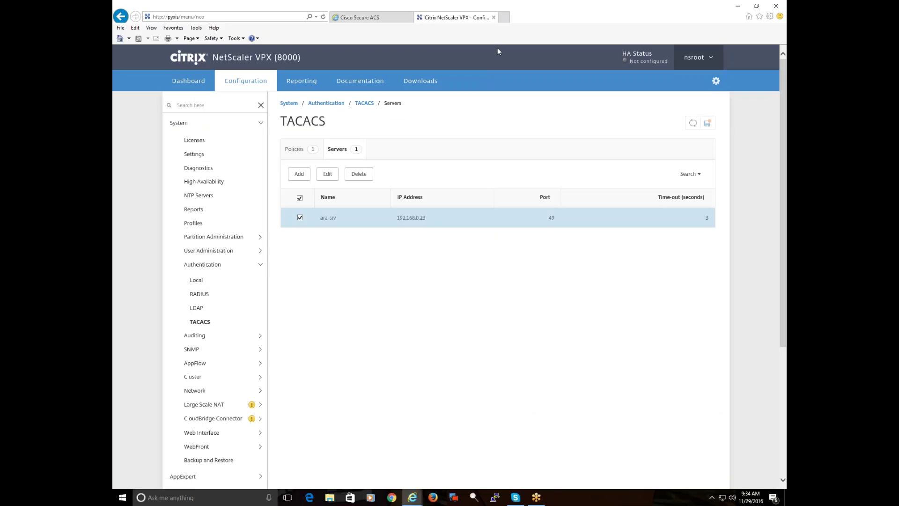
Step: Log out of nsroot and sign back in with the TACACS admin user's credentials
left_click(706, 66)
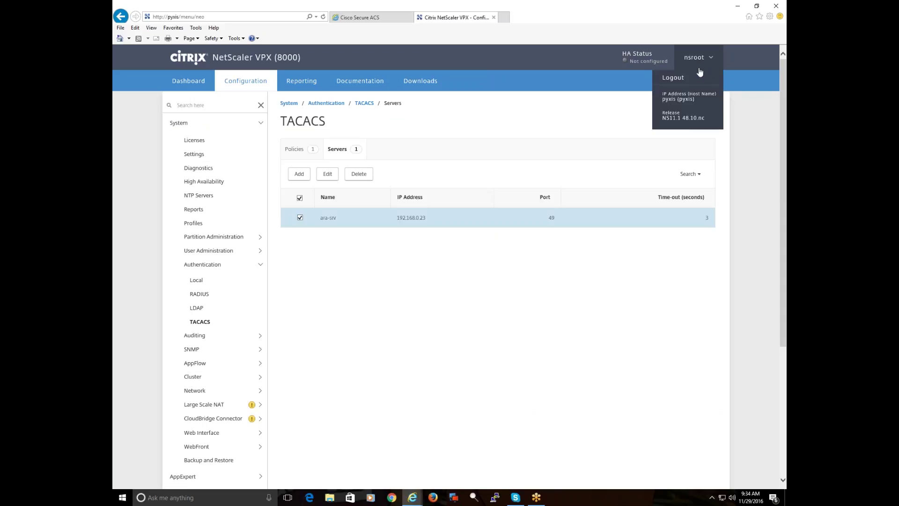
left_click(692, 77)
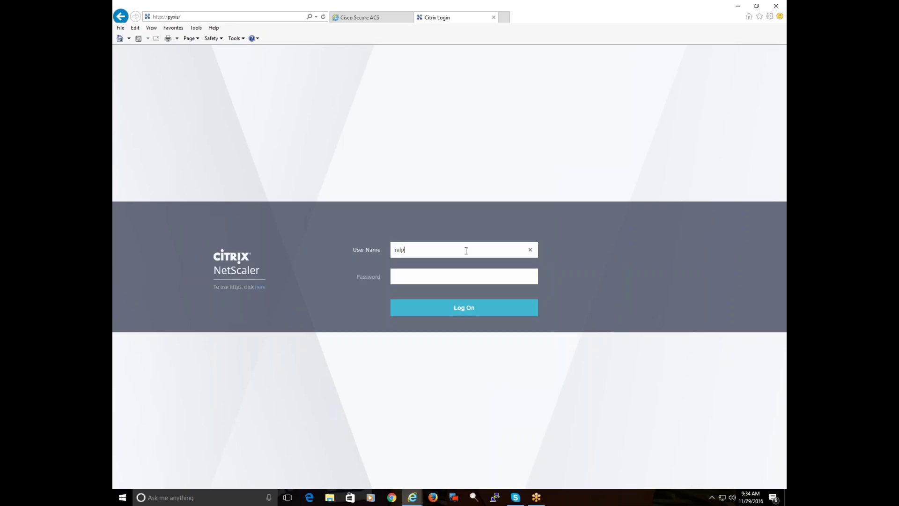
key("Tab")
type("•••")
key("Return")
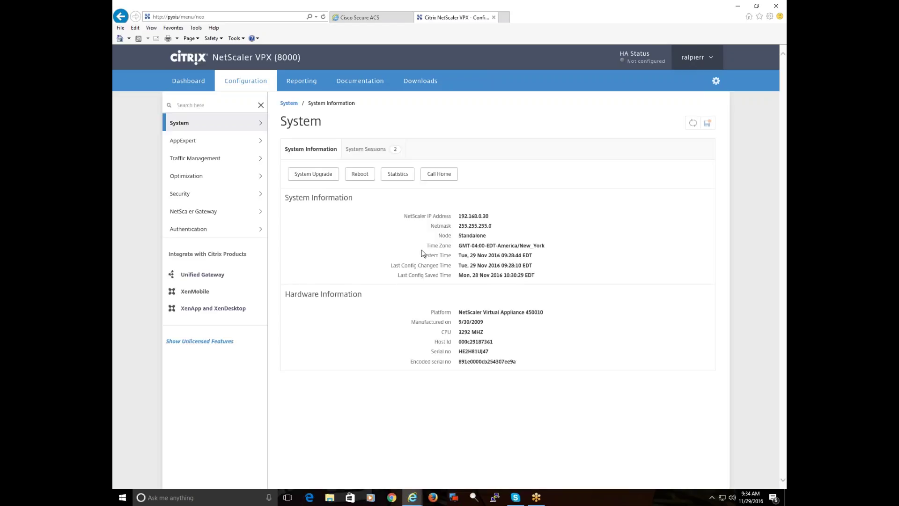
Step: Create load-balancing virtual server test123 at IP 1.2.3.4 under Traffic Management
left_click(196, 160)
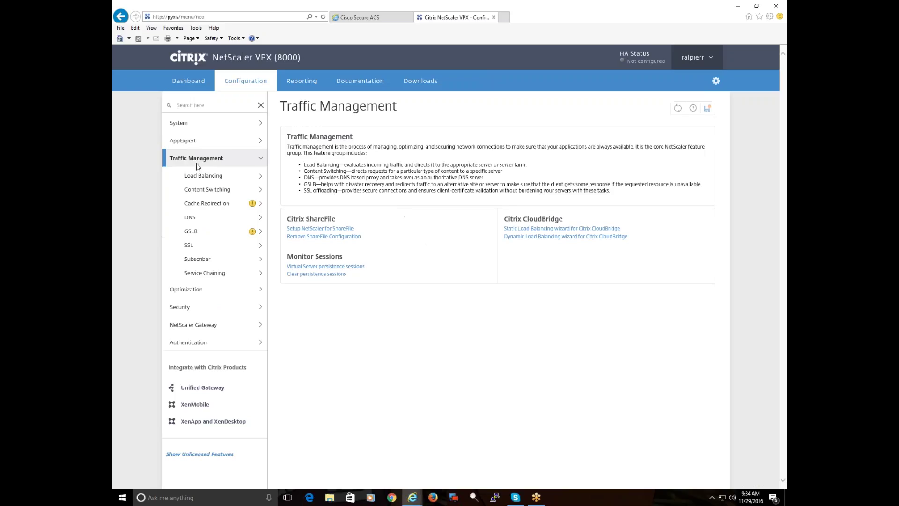
left_click(202, 177)
left_click(203, 191)
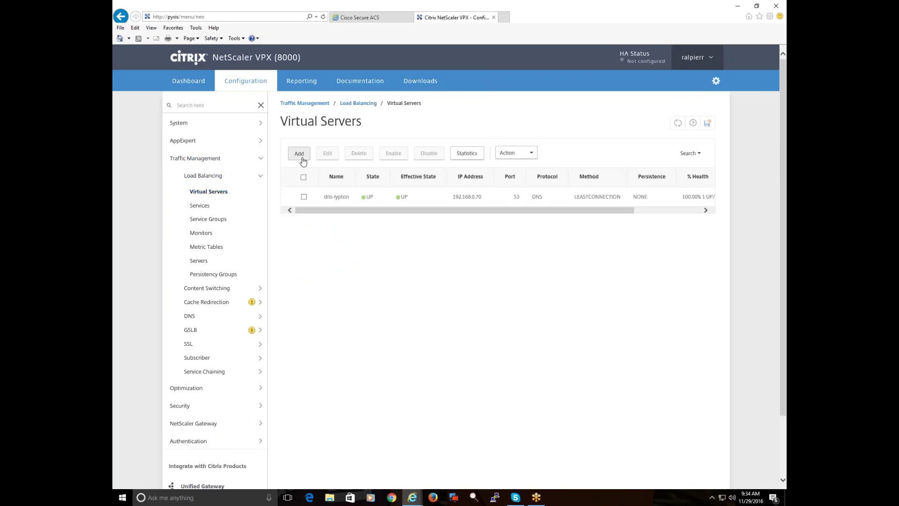
left_click(299, 153)
left_click(264, 198)
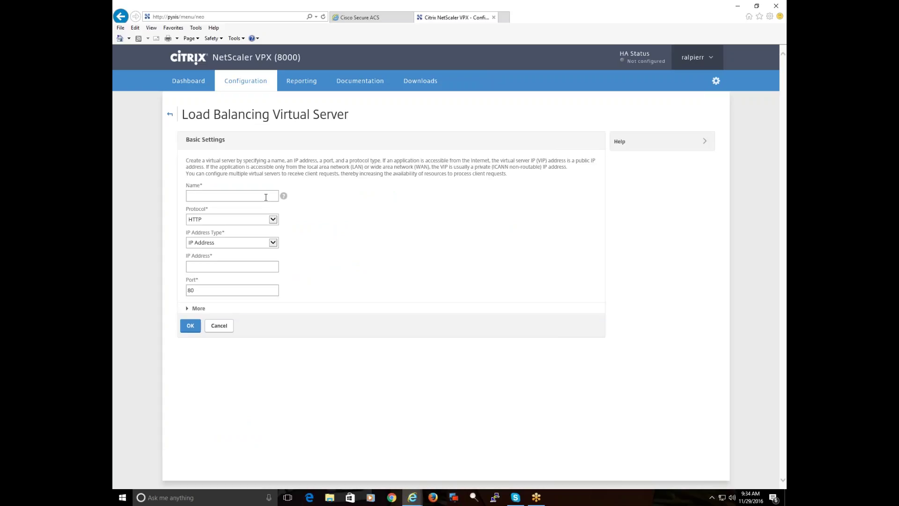
type("test123")
left_click(229, 269)
type("1.2.3.4")
left_click(190, 326)
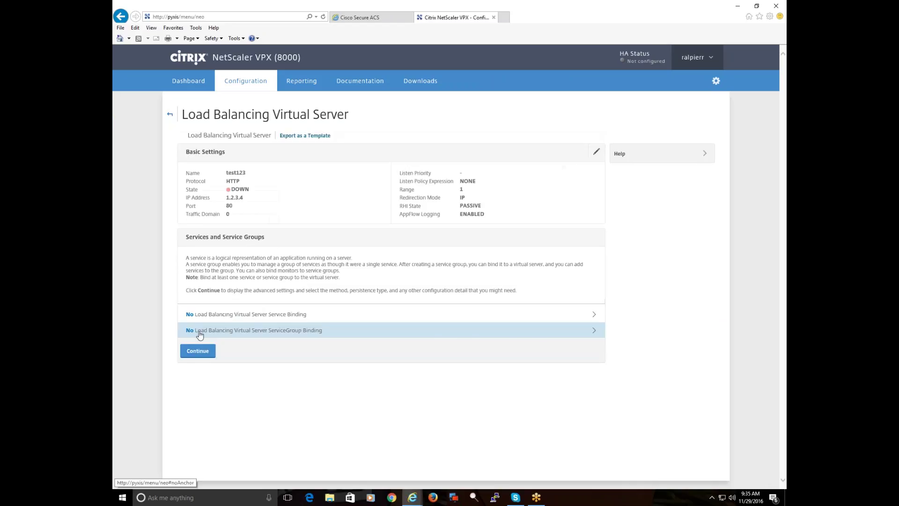
left_click(198, 351)
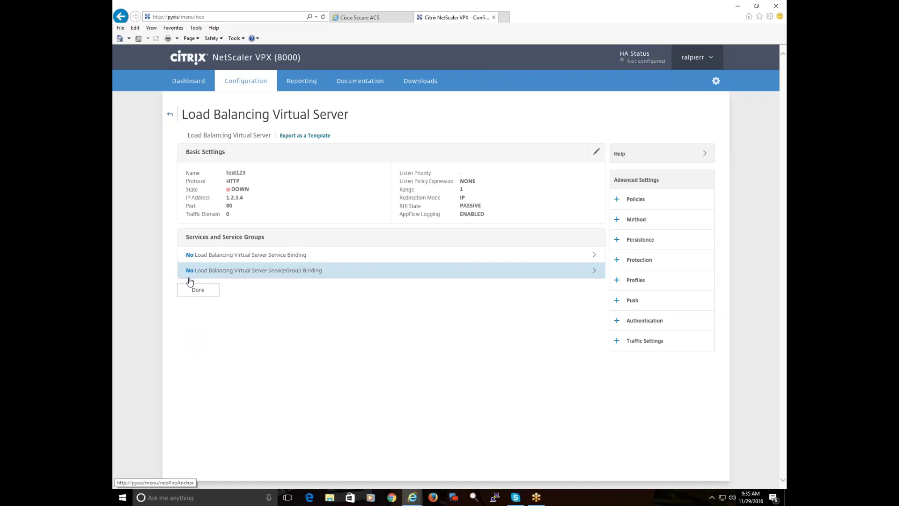
left_click(194, 291)
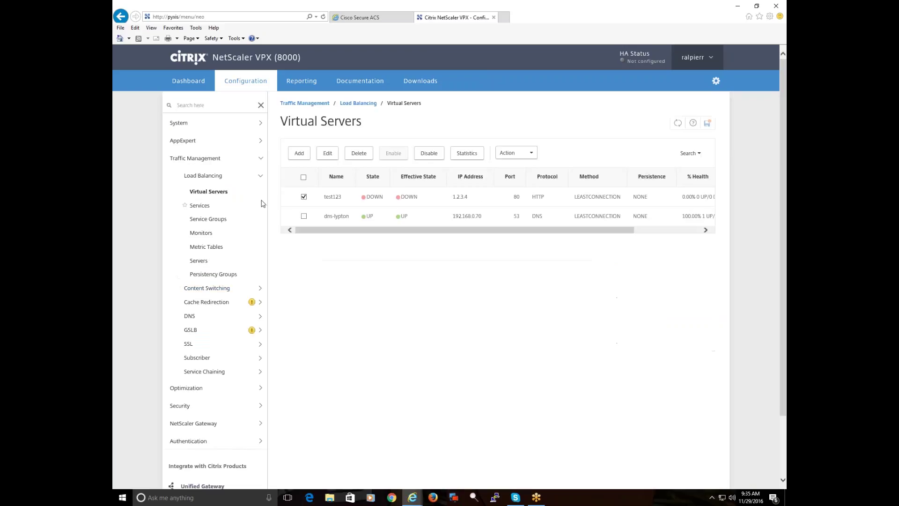
Step: Delete test123 and log out of the admin user's session
left_click(362, 155)
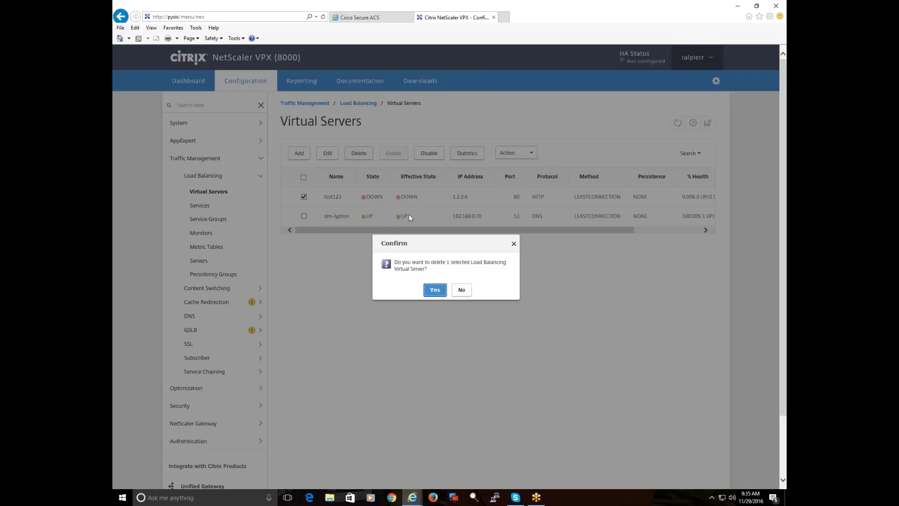
left_click(430, 289)
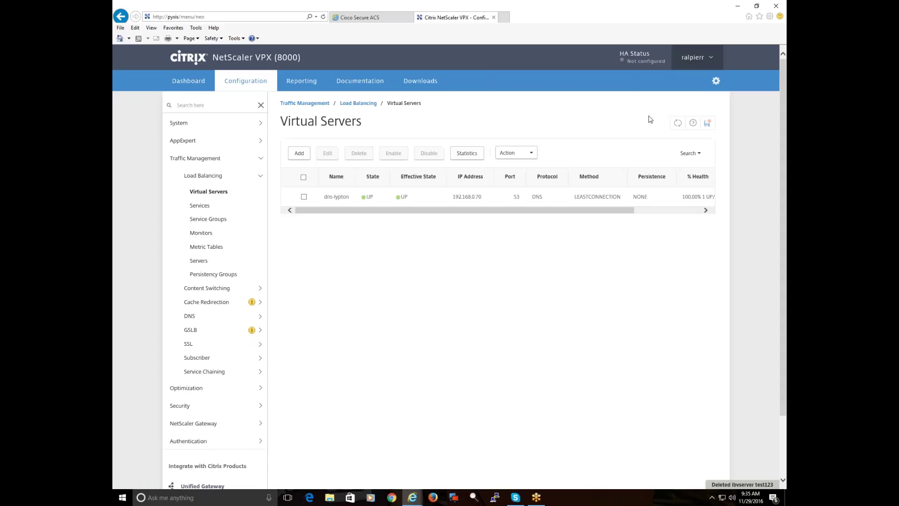
left_click(697, 62)
left_click(681, 77)
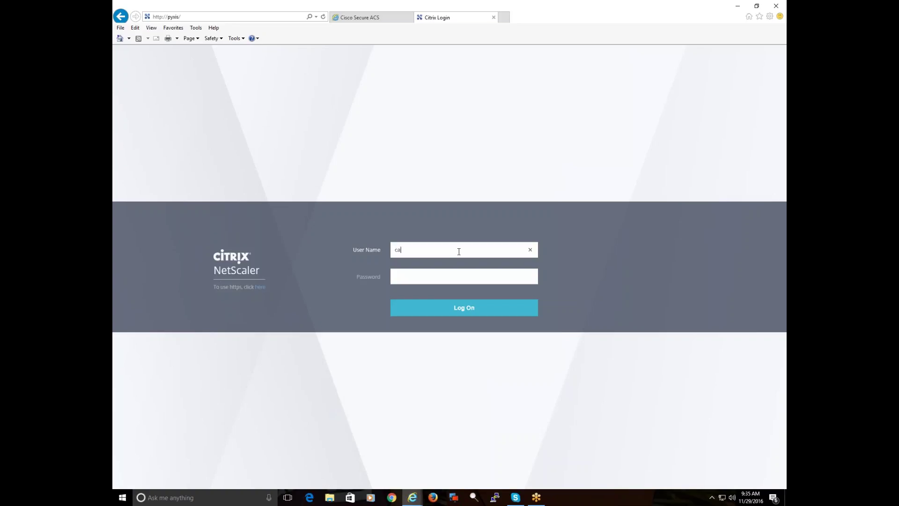
Step: Log in with the read-only user's name and password, correcting a mistyped password
left_click(459, 251)
key("Tab")
type("***")
key("BackSpace")
key("BackSpace")
key("BackSpace")
key("BackSpace")
type("*****")
key("Return")
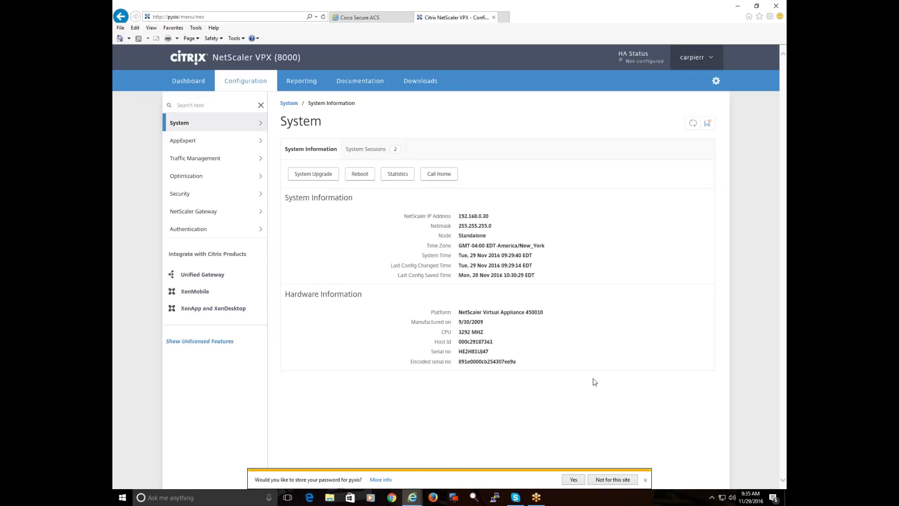
Step: Decline saving the password and go to Traffic Management > Load Balancing > Virtual Servers
left_click(612, 479)
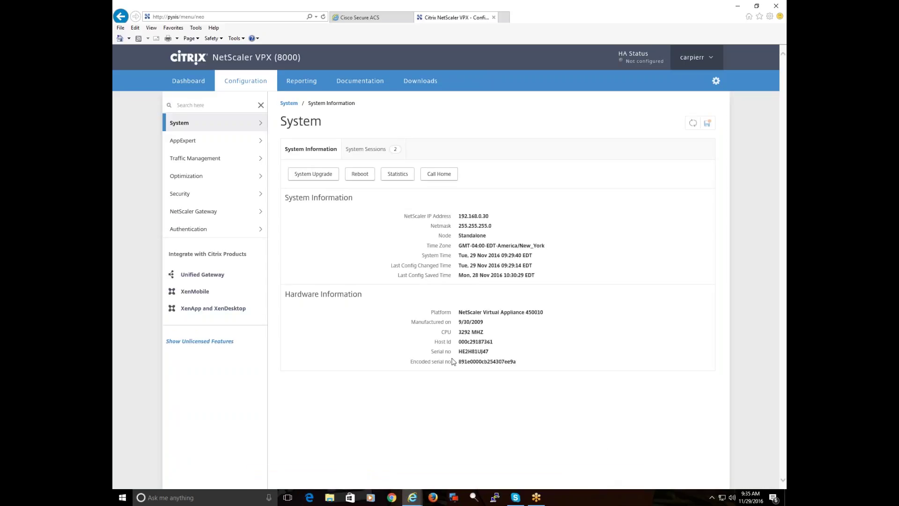
left_click(187, 159)
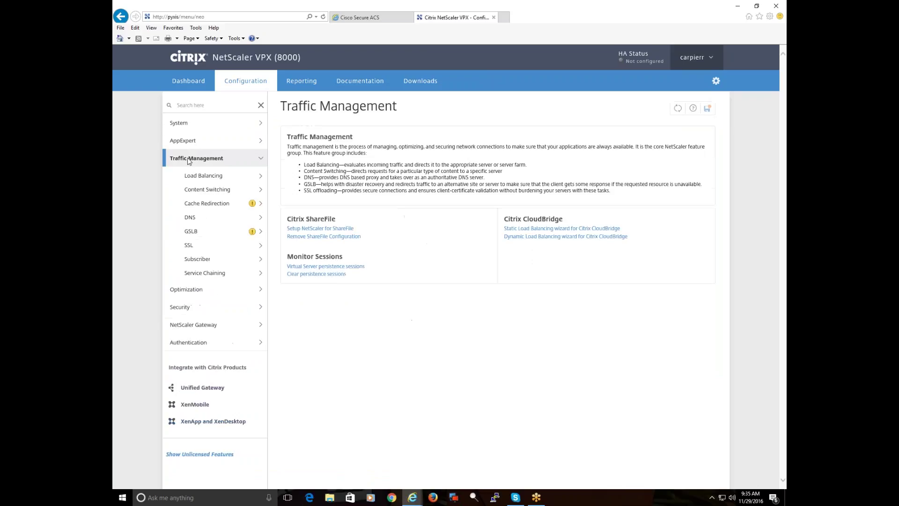
left_click(201, 179)
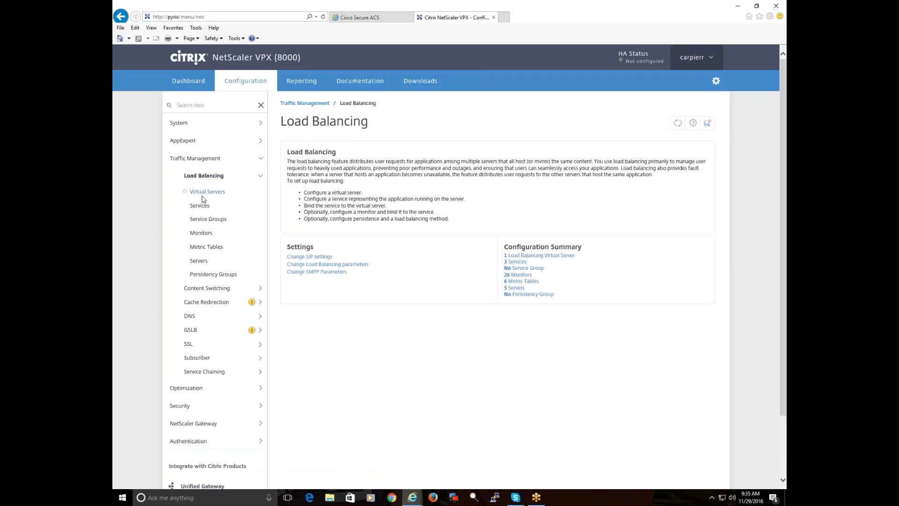
left_click(204, 195)
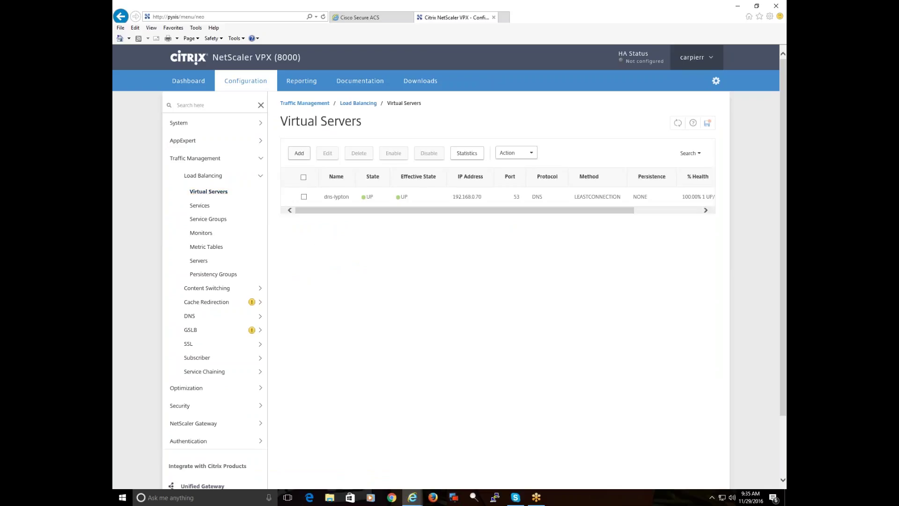
Step: Attempt to add virtual server test123 at 1.2.3.4, then cancel after the not-authorized error
left_click(299, 153)
left_click(238, 195)
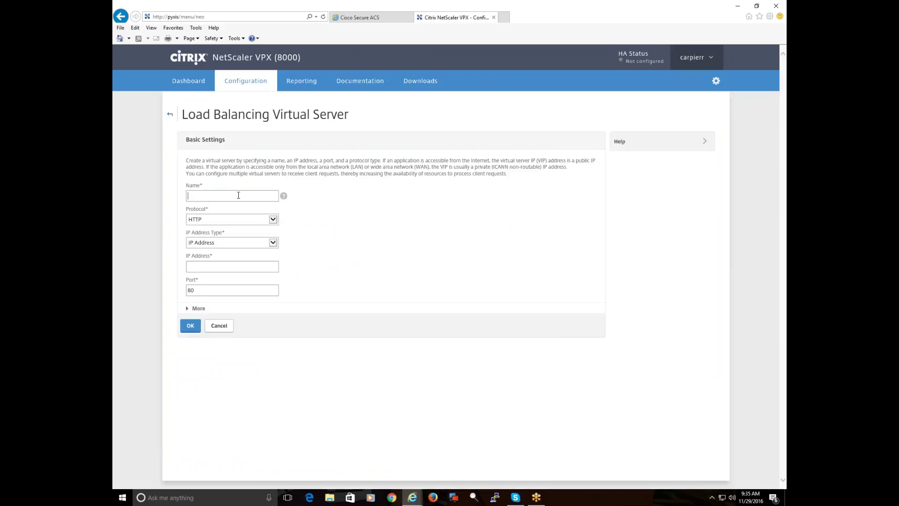
type("test123")
left_click(254, 266)
type("1.2.3.4")
left_click(188, 326)
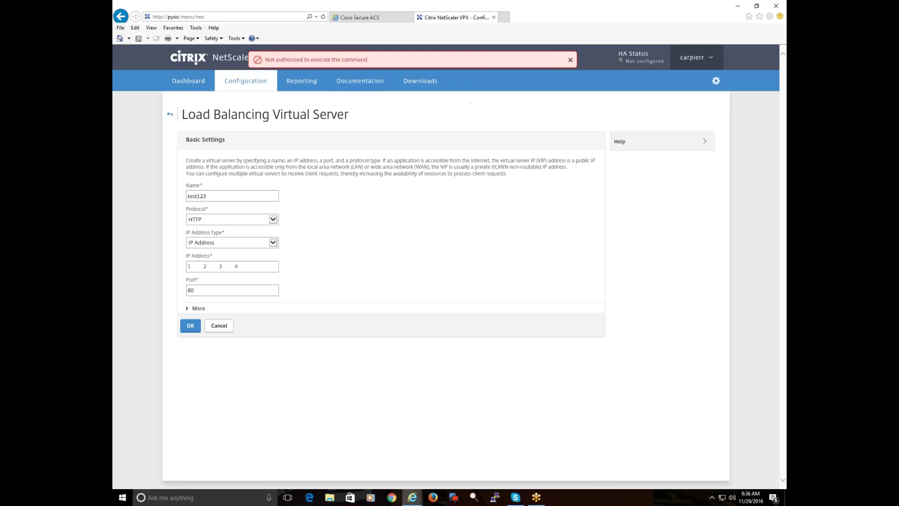
left_click(220, 326)
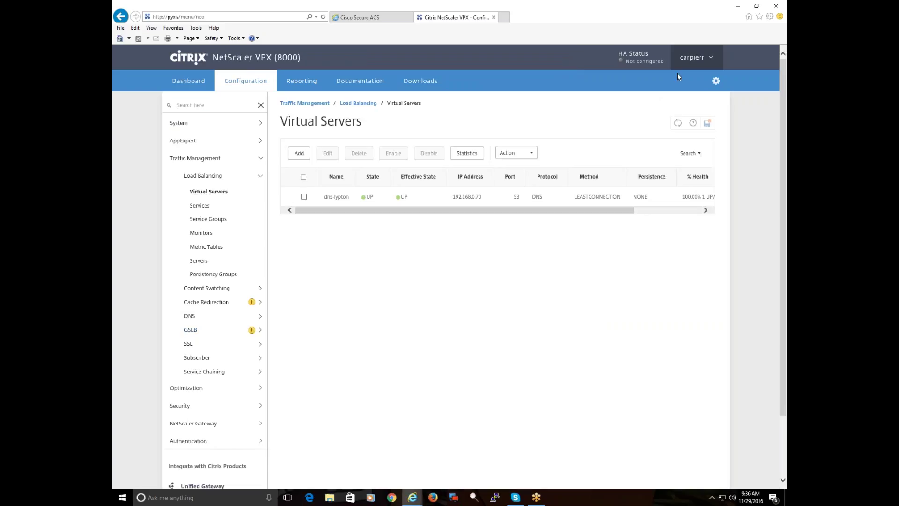
left_click(692, 58)
Step: Log out of NetScaler, return to ACS, and refresh the netscaler-access rule hit counts
left_click(686, 77)
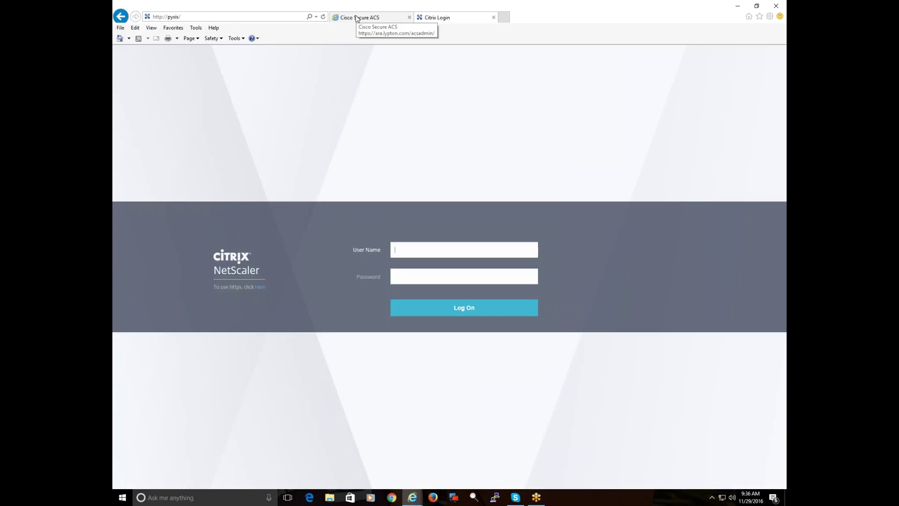
left_click(357, 18)
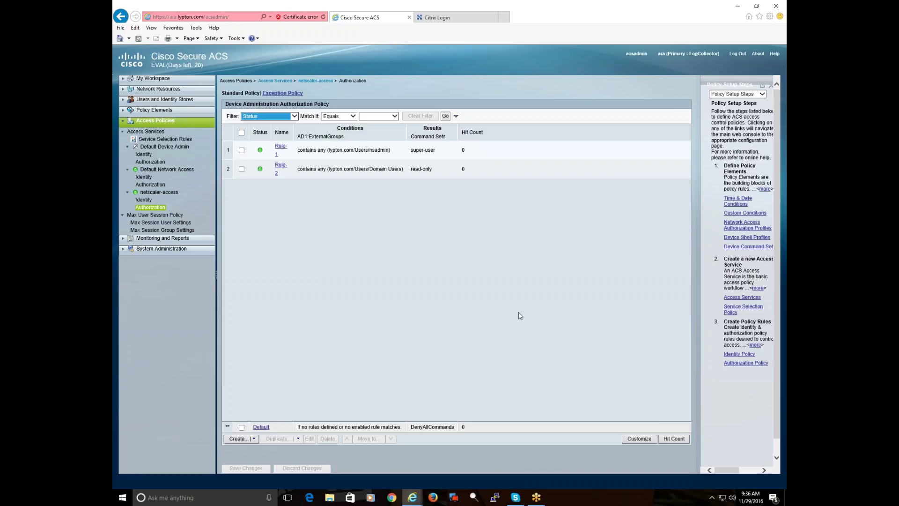
left_click(673, 440)
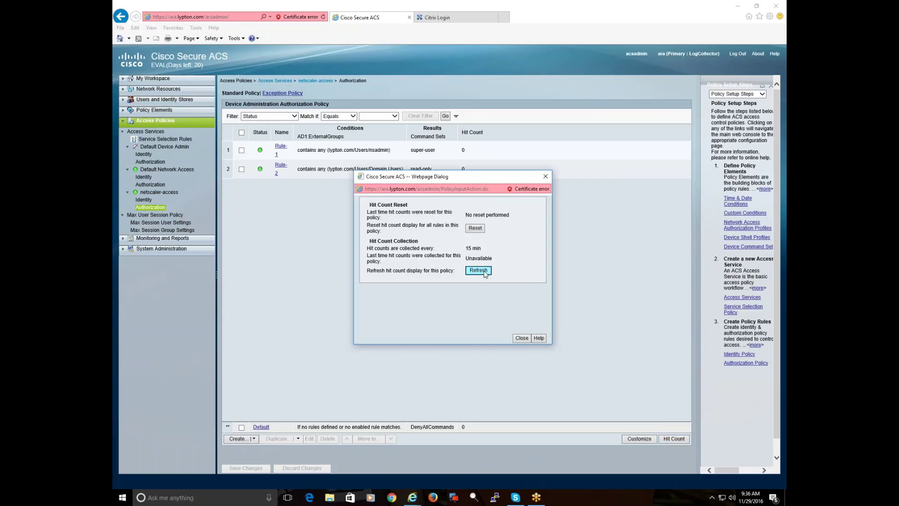
left_click(485, 273)
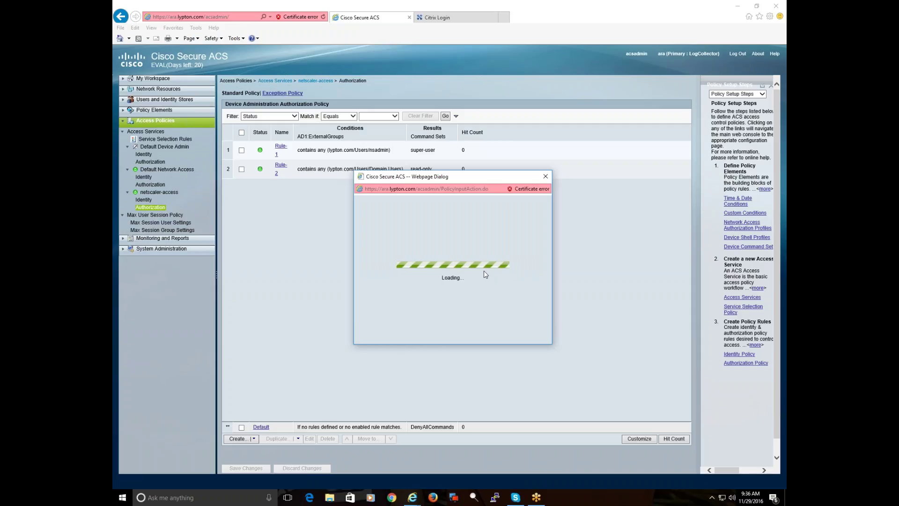